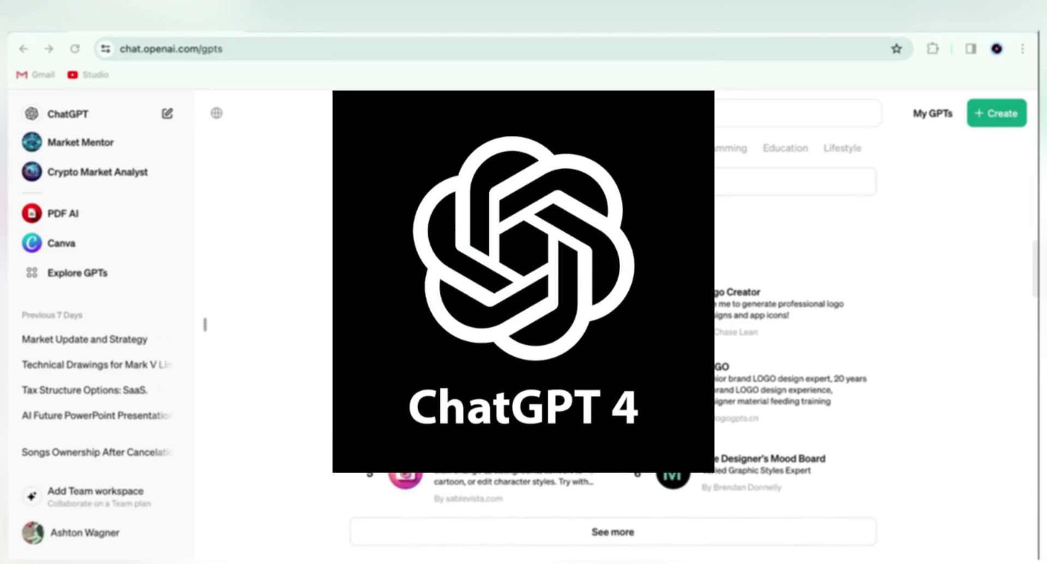
- Browse the Writing and Productivity categories of public GPTs and open the existing Desert Landscape Images chat
{"action": "scroll", "coordinate": [491, 306], "scroll_direction": "down", "scroll_amount": 10}
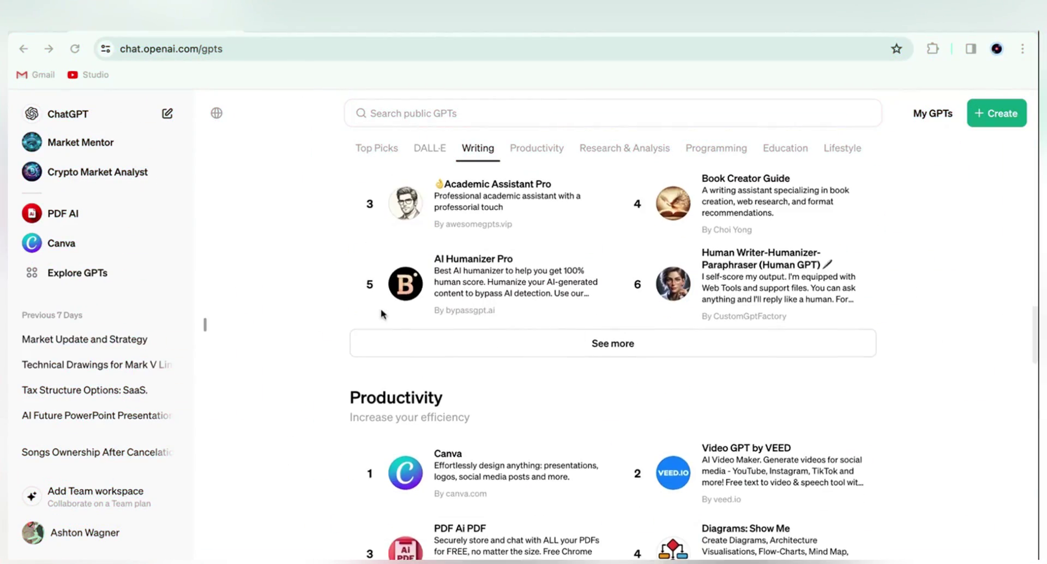
{"action": "scroll", "coordinate": [435, 350], "scroll_direction": "down", "scroll_amount": 7}
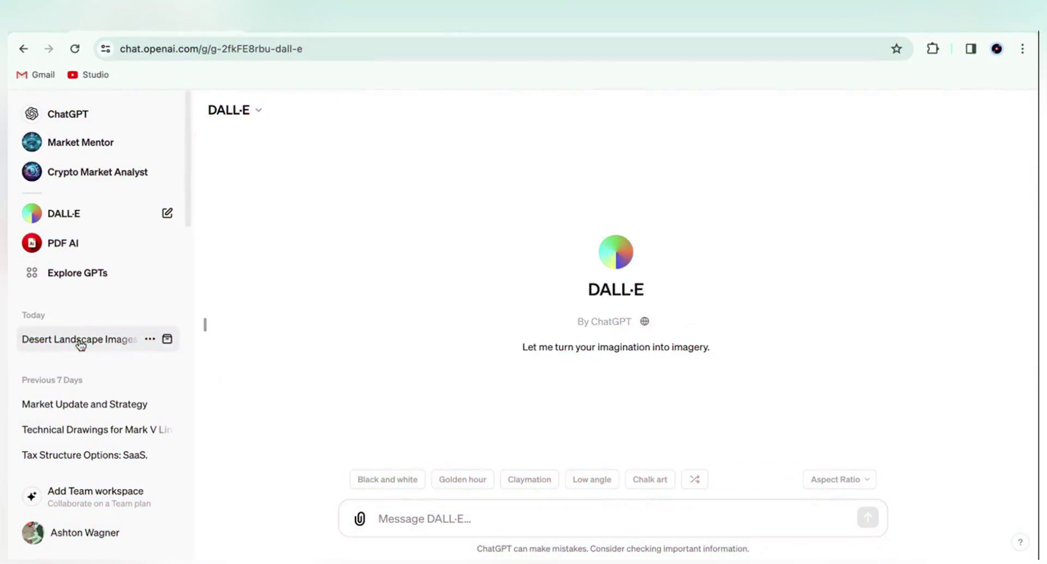
{"action": "left_click", "coordinate": [77, 340]}
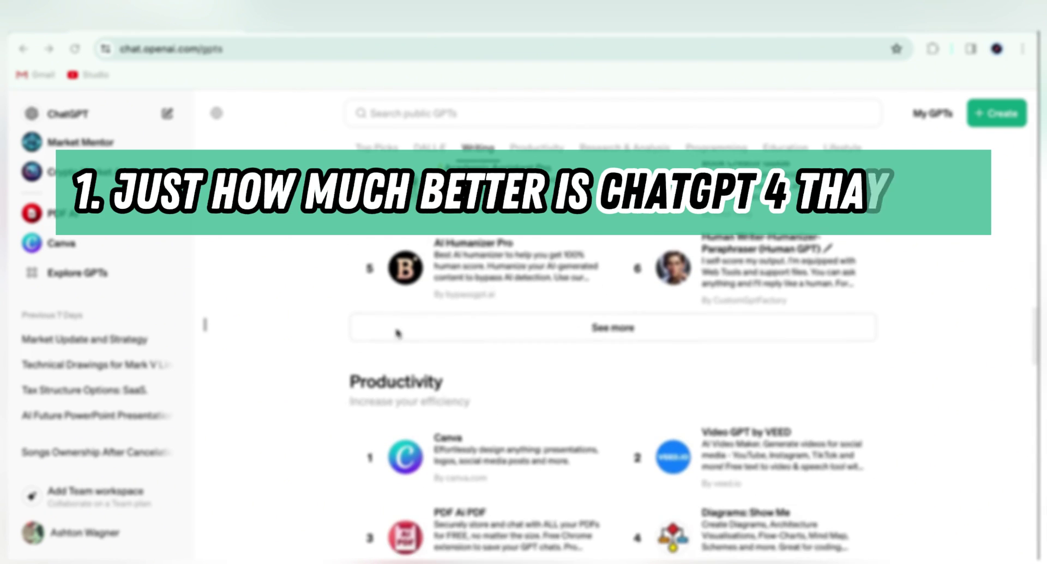
- Browse the public GPTs and open the DALL·E GPT made by ChatGPT
{"action": "scroll", "coordinate": [423, 335], "scroll_direction": "down", "scroll_amount": 10}
{"action": "scroll", "coordinate": [474, 355], "scroll_direction": "up", "scroll_amount": 20}
{"action": "scroll", "coordinate": [452, 232], "scroll_direction": "down", "scroll_amount": 1}
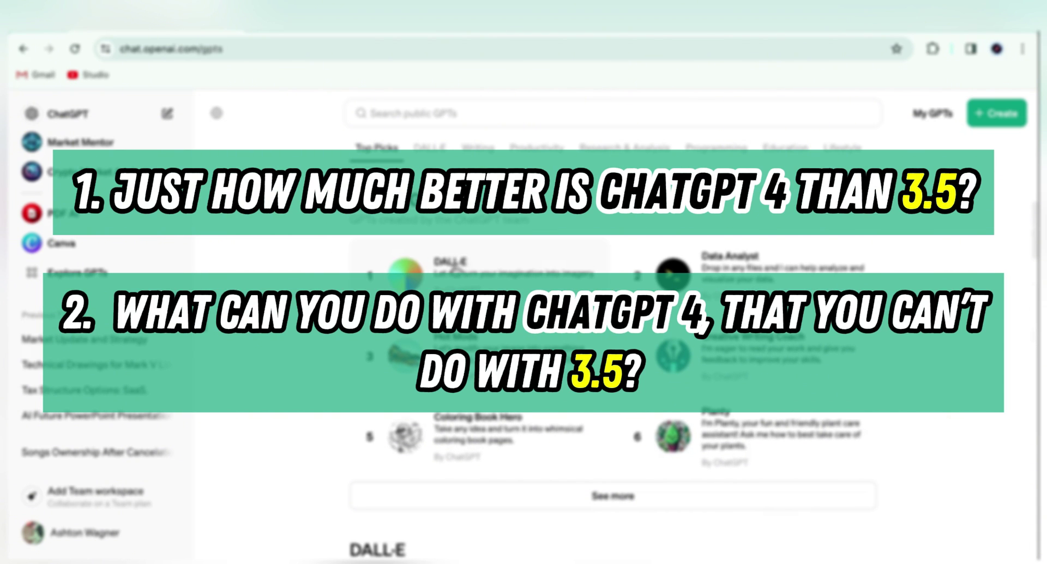
{"action": "left_click", "coordinate": [454, 267]}
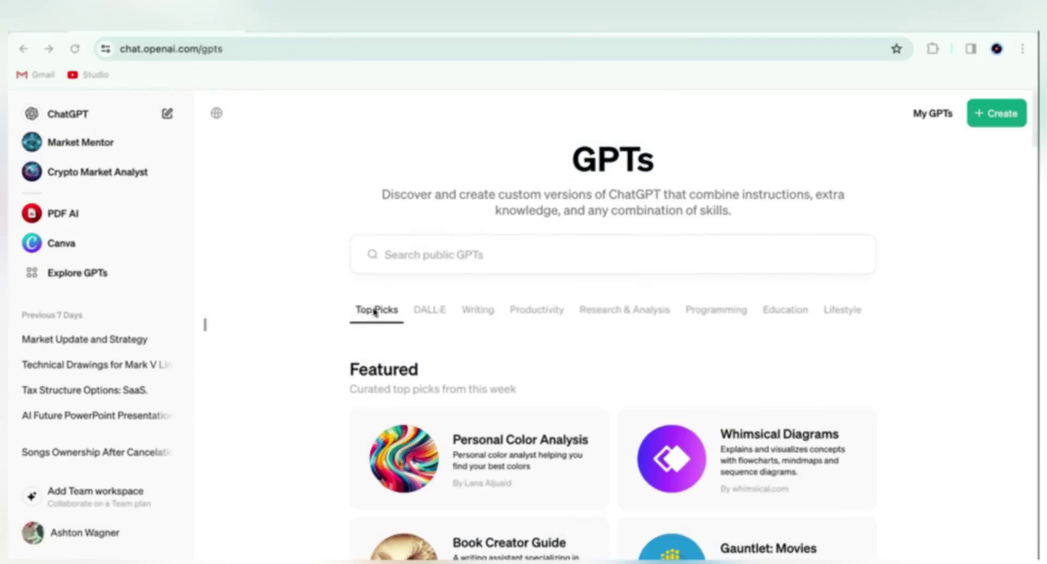
{"action": "scroll", "coordinate": [543, 346], "scroll_direction": "down", "scroll_amount": 5}
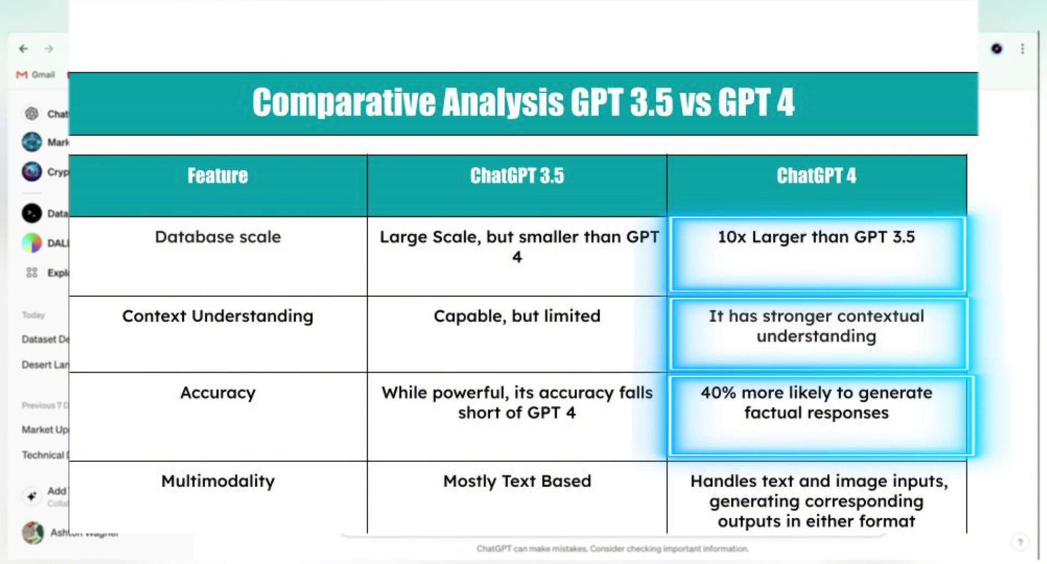
- Send the message with the attached tortilla_prices.csv spreadsheet to Chart Generator
{"action": "key", "text": "Return"}
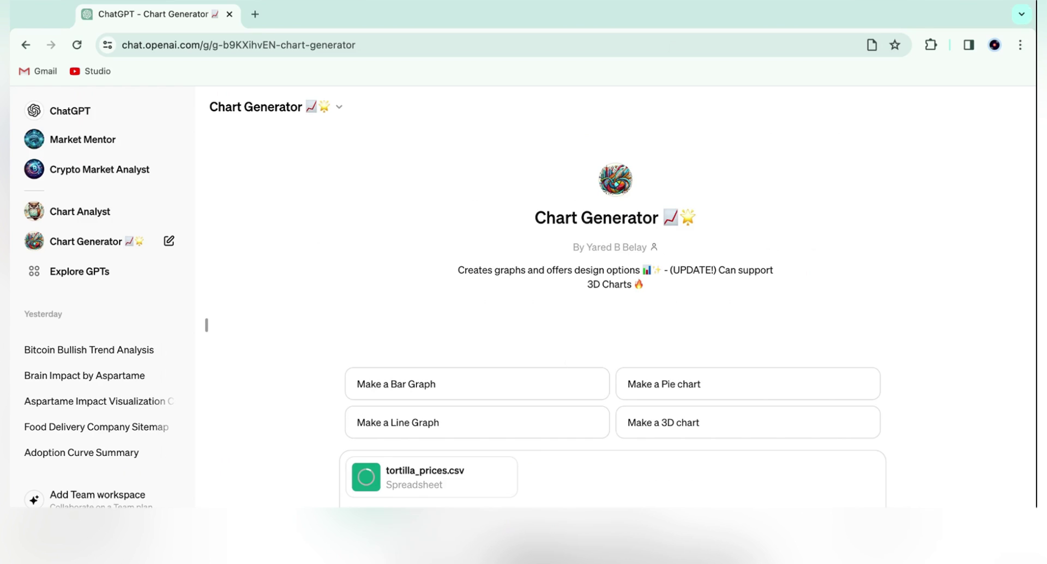
{"action": "key", "text": "Return"}
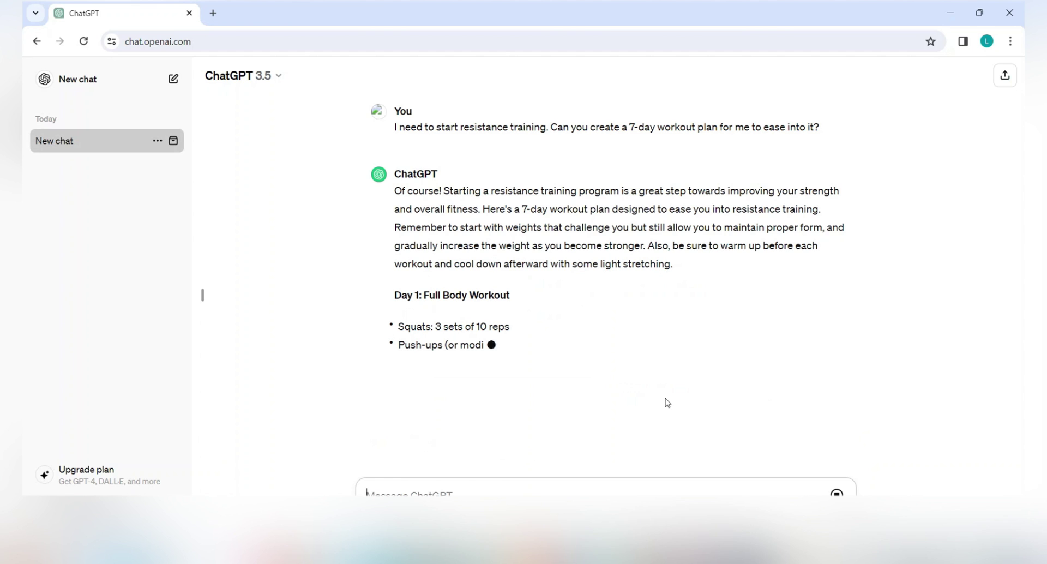
- Send "Have you forgotten what we talked about earlier?" in the ChatGPT 3.5 resistance training chat
{"action": "type", "text": "H"}
{"action": "type", "text": "ave you forgotten what we talked about earlier?"}
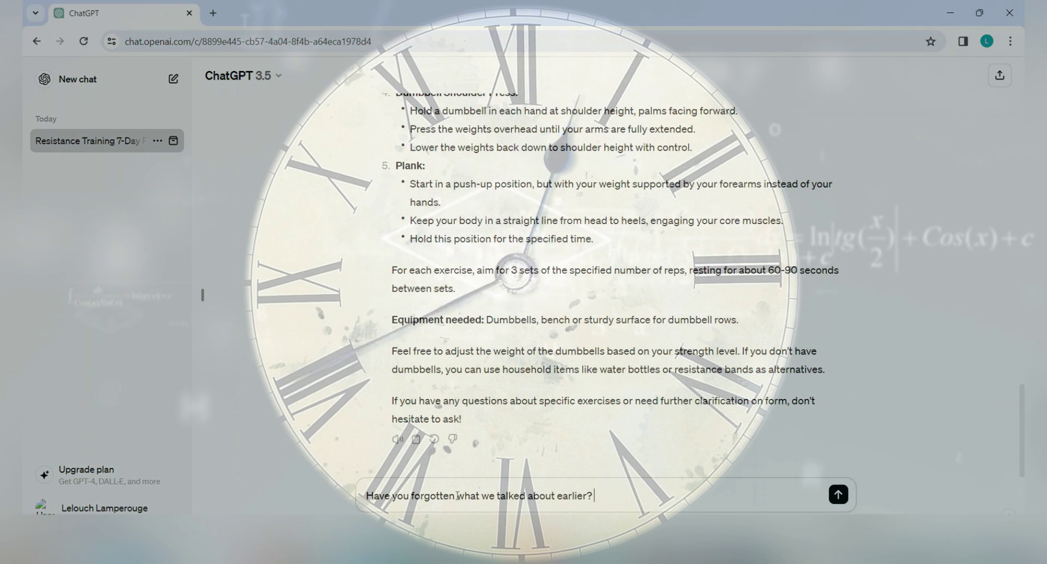
{"action": "key", "text": "Return"}
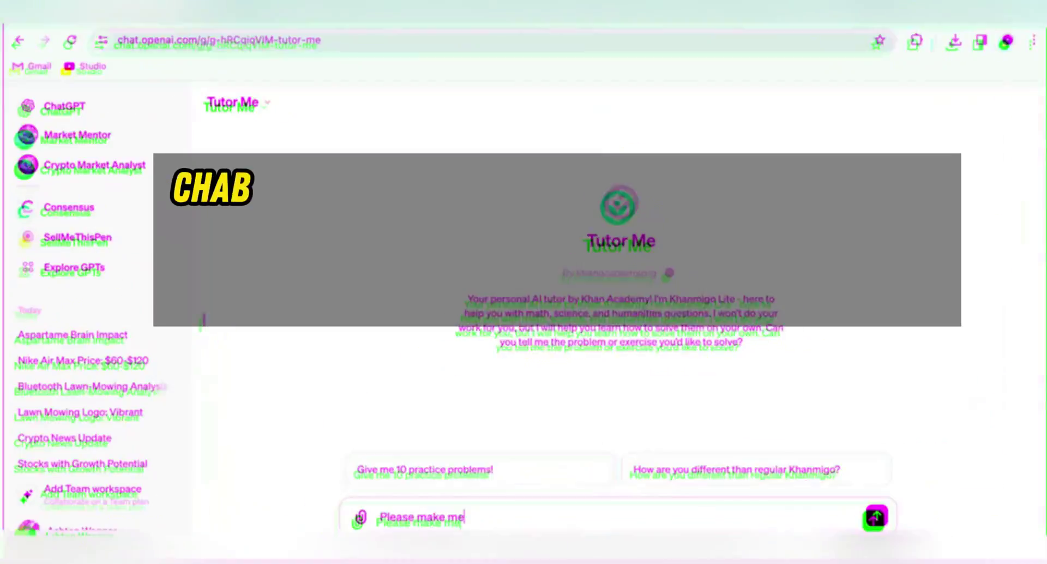
- Ask Tutor Me for a lesson plan for a data analytics certification and an interactive lesson on Statistical Foundations
{"action": "type", "text": "a lesson plan for a data analytics certification"}
{"action": "key", "text": "Return"}
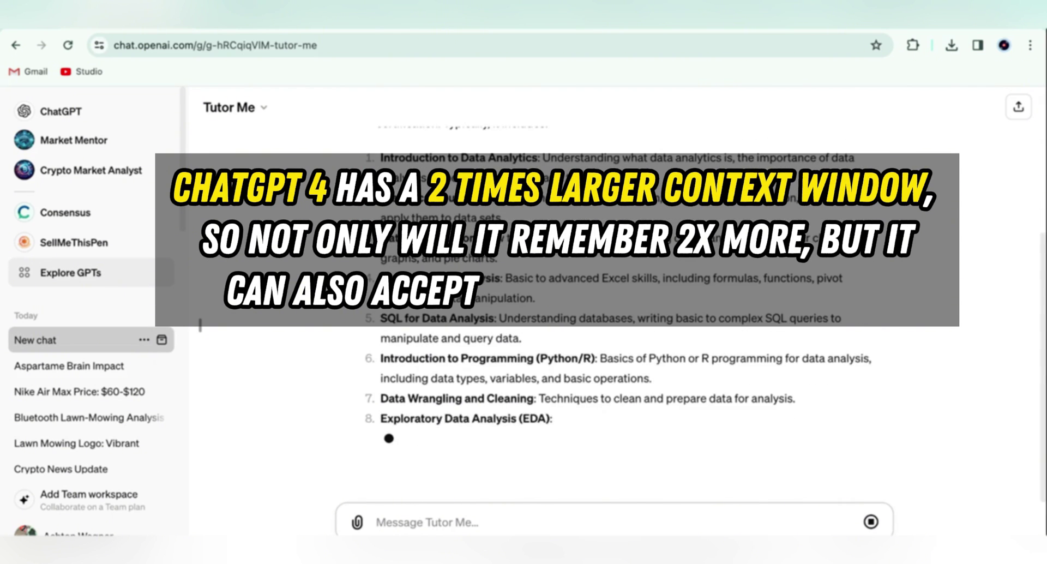
{"action": "type", "text": "Can we run through an interactive leson on Statistical Foundations?"}
{"action": "key", "text": "Return"}
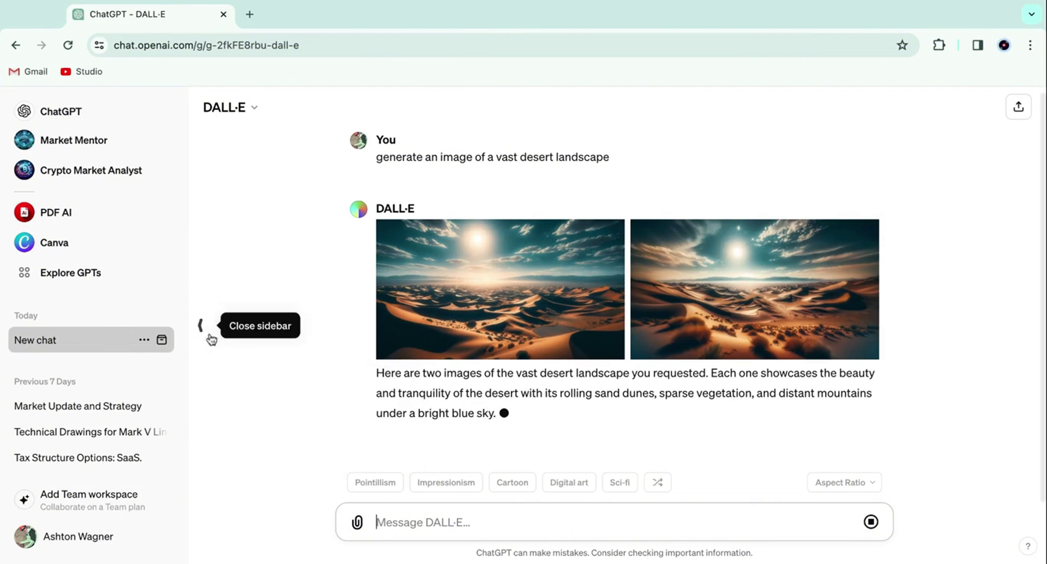
- Open the first generated desert landscape image in the DALL·E chat
{"action": "left_click", "coordinate": [500, 289]}
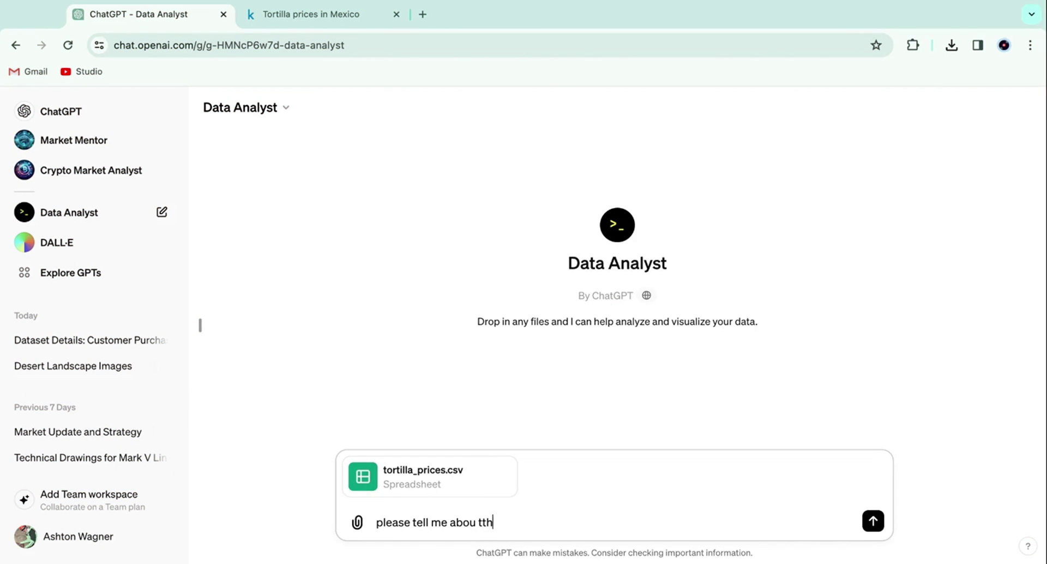
- Ask Data Analyst to describe the attached tortilla_prices.csv dataset and to provide charts and descriptive statistics
{"action": "type", "text": "taset"}
{"action": "key", "text": "Return"}
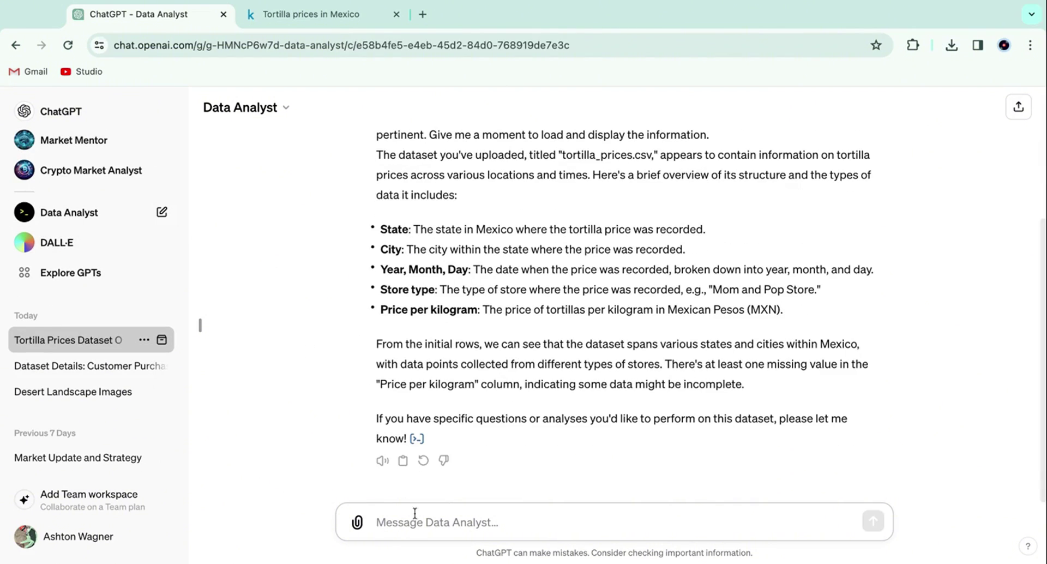
{"action": "left_click", "coordinate": [469, 520]}
{"action": "type", "text": "can you provide some charts and descriptive statistics about the data?"}
{"action": "key", "text": "Return"}
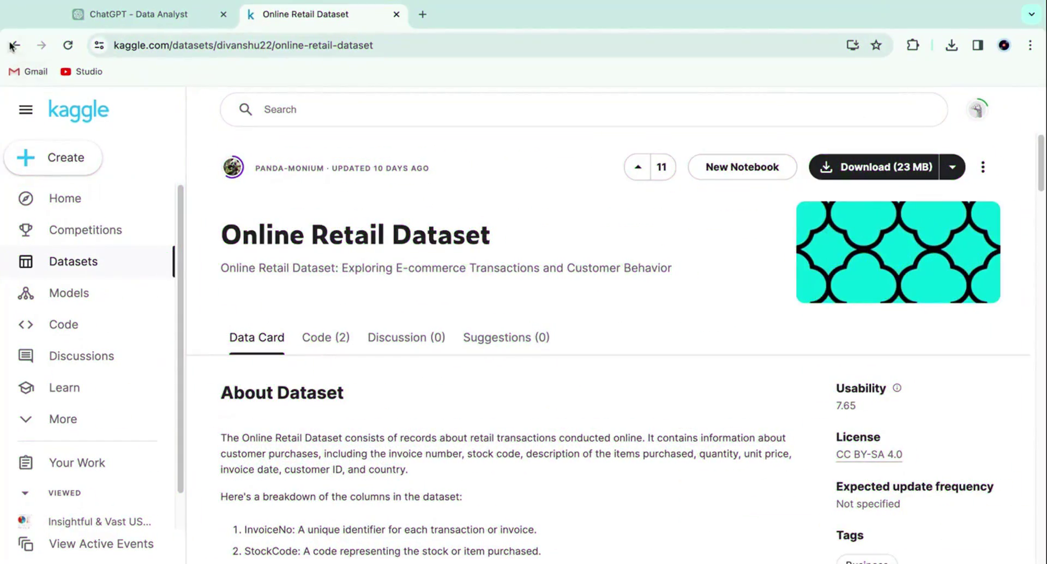
- Go back to Kaggle's datasets overview and open the Tortilla prices in Mexico dataset from the Food section
{"action": "left_click", "coordinate": [14, 45]}
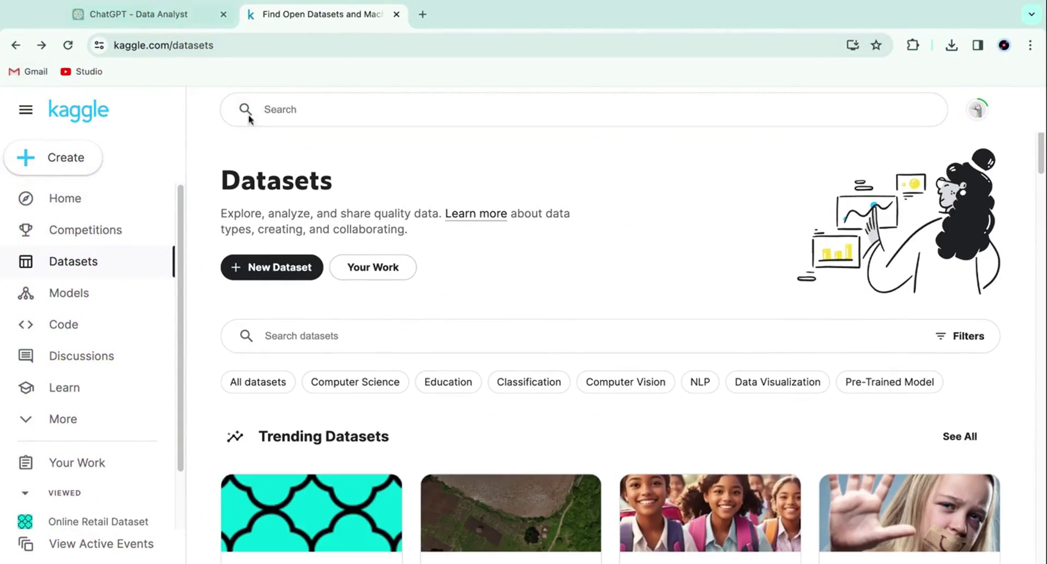
{"action": "scroll", "coordinate": [636, 413], "scroll_direction": "down", "scroll_amount": 10}
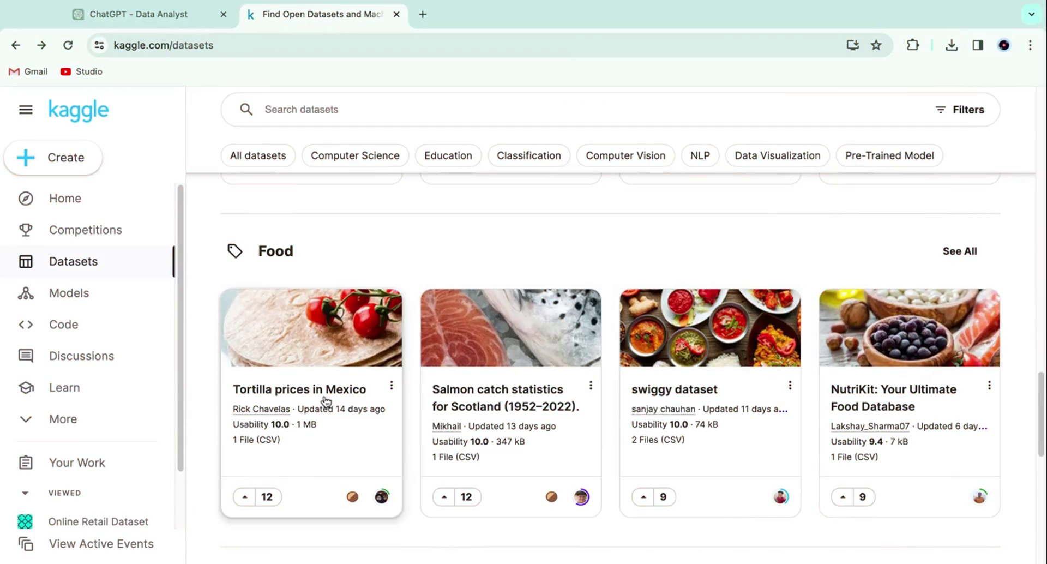
{"action": "left_click", "coordinate": [326, 403]}
- Examine the Tortilla prices in Mexico dataset page, including its description and the columns of tortilla_prices.csv
{"action": "scroll", "coordinate": [545, 358], "scroll_direction": "down", "scroll_amount": 5}
{"action": "scroll", "coordinate": [479, 320], "scroll_direction": "up", "scroll_amount": 3}
{"action": "left_click", "coordinate": [327, 242]}
{"action": "scroll", "coordinate": [427, 325], "scroll_direction": "down", "scroll_amount": 1}
{"action": "left_click", "coordinate": [397, 302]}
{"action": "left_click", "coordinate": [254, 335]}
{"action": "scroll", "coordinate": [417, 348], "scroll_direction": "down", "scroll_amount": 3}
{"action": "scroll", "coordinate": [425, 359], "scroll_direction": "down", "scroll_amount": 15}
{"action": "scroll", "coordinate": [436, 375], "scroll_direction": "right", "scroll_amount": 5}
{"action": "scroll", "coordinate": [437, 376], "scroll_direction": "left", "scroll_amount": 1}
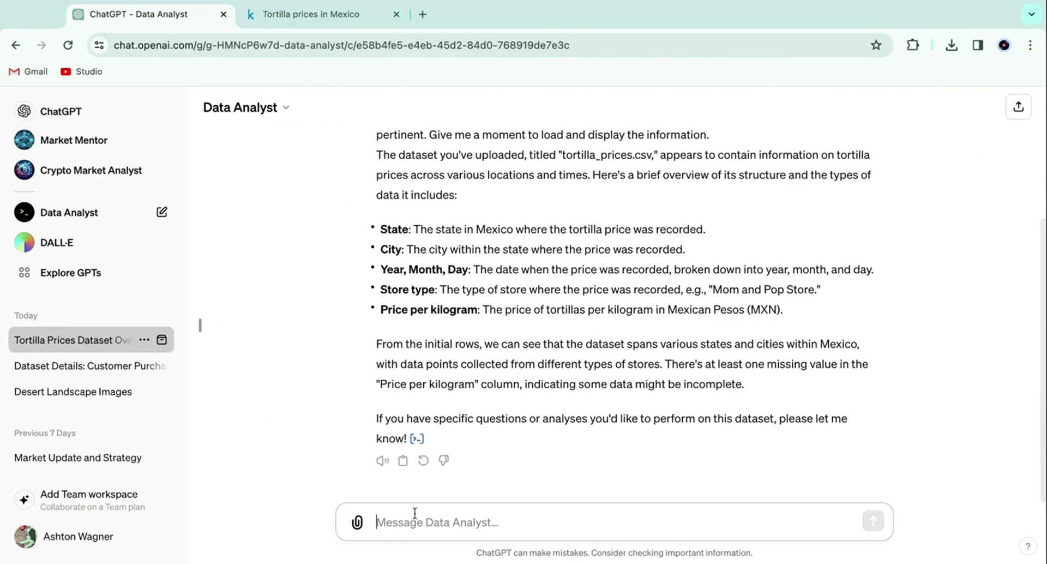
- Request charts and descriptive statistics about the data from Data Analyst and enter the question "In which state were the most tortillas sold?"
{"action": "left_click", "coordinate": [411, 521]}
{"action": "type", "text": "c"}
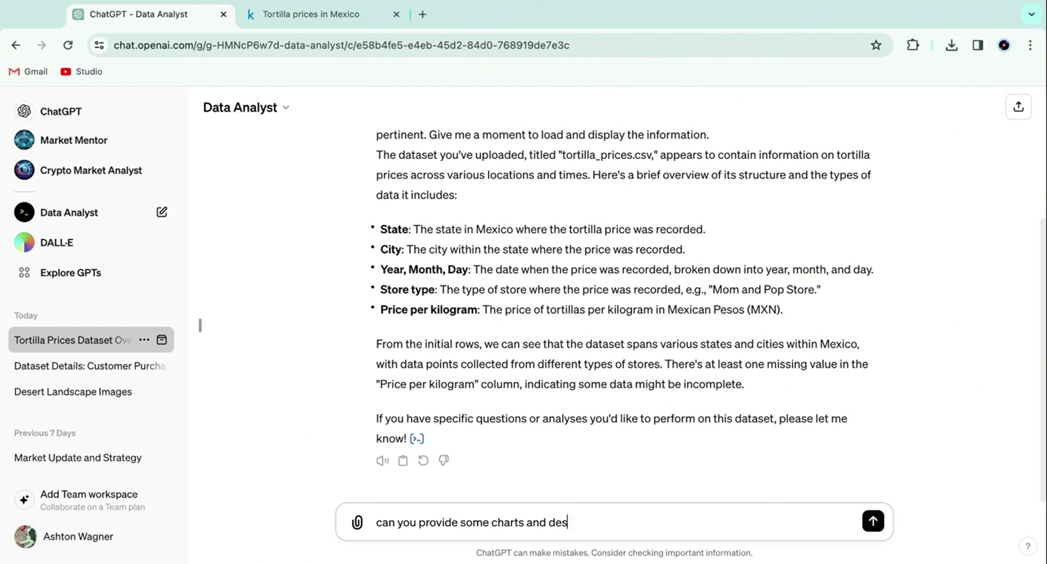
{"action": "type", "text": "a?"}
{"action": "key", "text": "Return"}
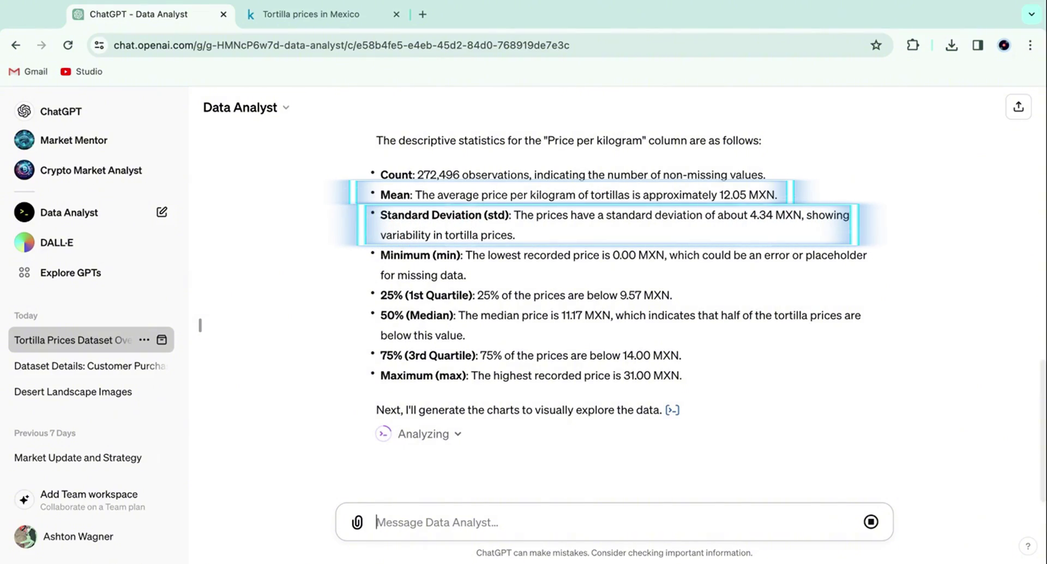
{"action": "type", "text": "In which state were the most tortillas sold?"}
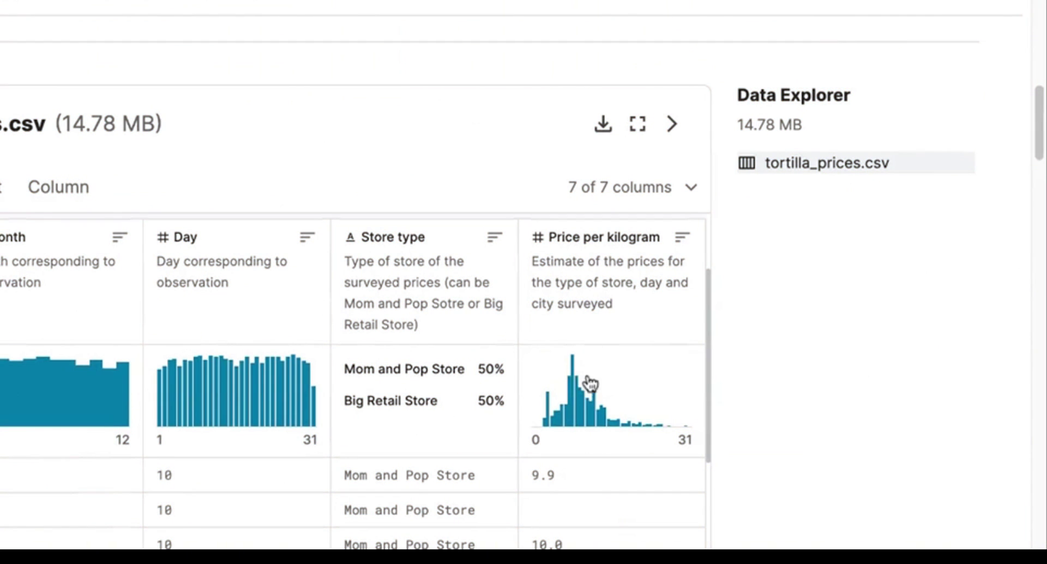
- Examine the price per kilogram distribution on Kaggle and the generated boxplot and time series of tortilla prices
{"action": "mouse_move", "coordinate": [571, 373]}
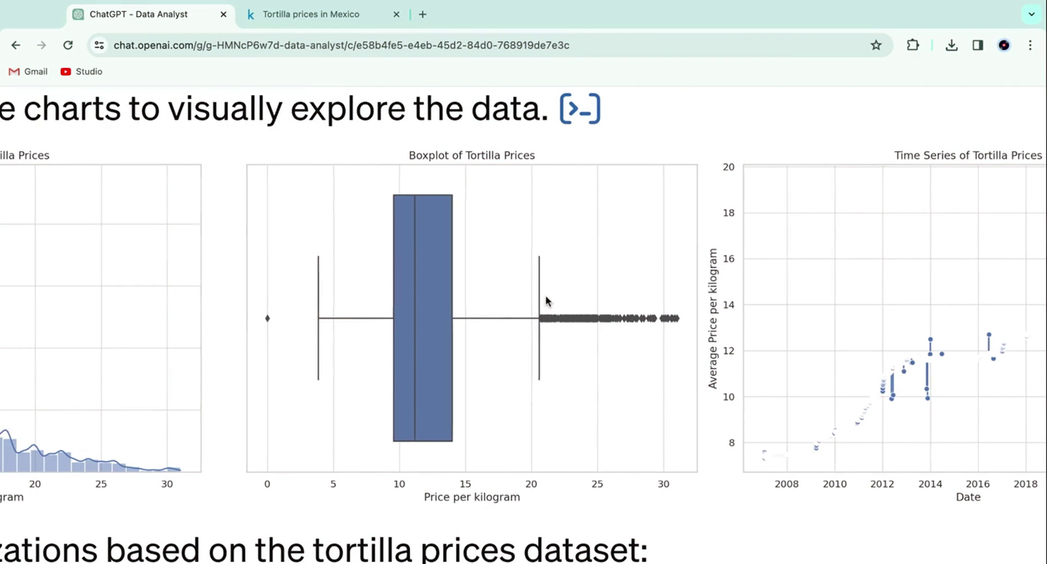
{"action": "scroll", "coordinate": [545, 296], "scroll_direction": "right", "scroll_amount": 5}
{"action": "scroll", "coordinate": [523, 327], "scroll_direction": "right", "scroll_amount": 3}
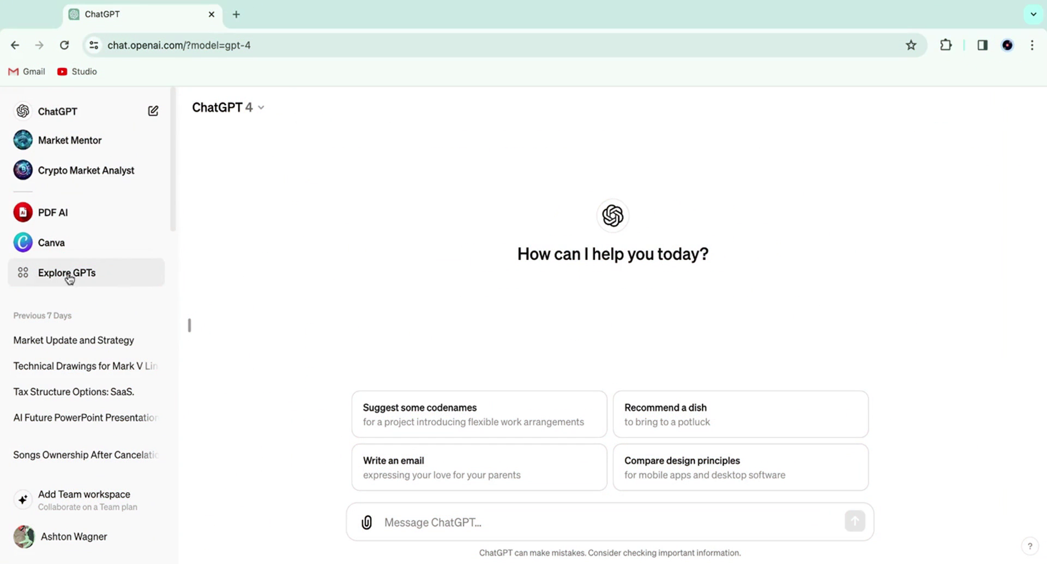
- Open the Explore GPTs page and look through the featured picks, the DALL·E category and the categories below it
{"action": "left_click", "coordinate": [66, 276]}
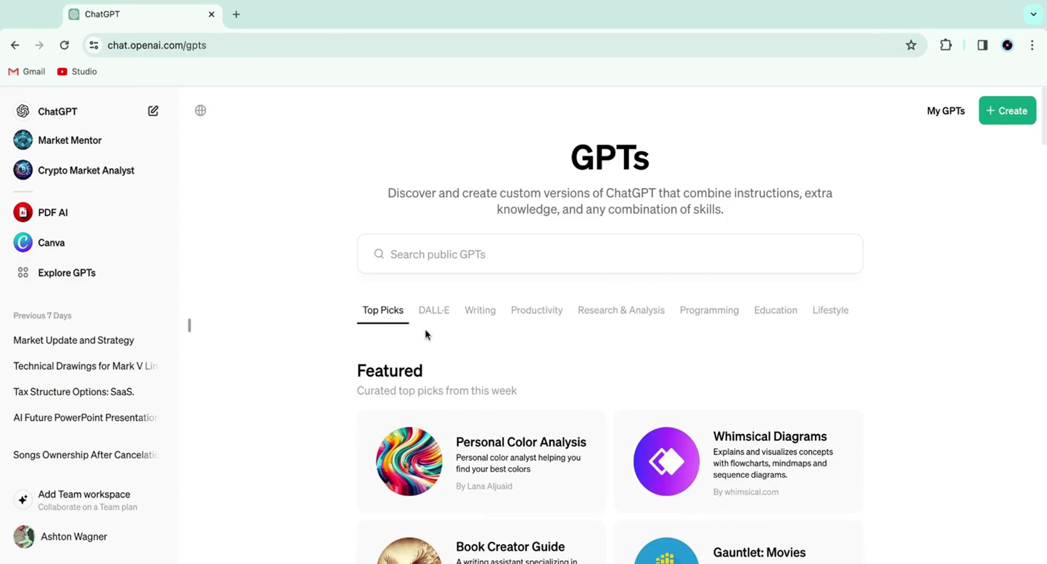
{"action": "scroll", "coordinate": [610, 381], "scroll_direction": "down", "scroll_amount": 3}
{"action": "scroll", "coordinate": [614, 355], "scroll_direction": "down", "scroll_amount": 6}
{"action": "scroll", "coordinate": [614, 355], "scroll_direction": "down", "scroll_amount": 5}
{"action": "scroll", "coordinate": [614, 354], "scroll_direction": "down", "scroll_amount": 4}
{"action": "scroll", "coordinate": [614, 355], "scroll_direction": "down", "scroll_amount": 3}
{"action": "scroll", "coordinate": [614, 355], "scroll_direction": "down", "scroll_amount": 3}
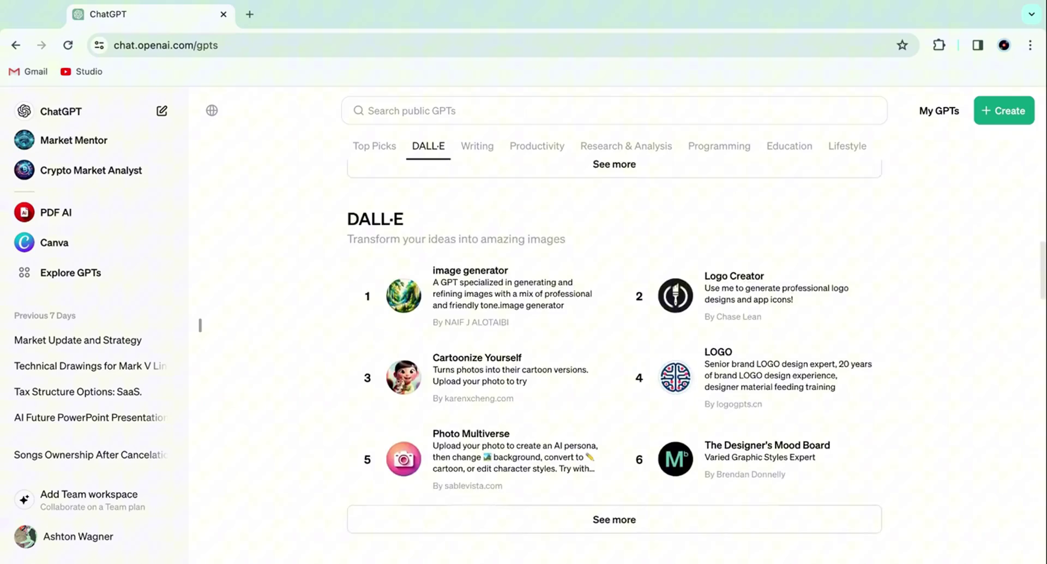
{"action": "scroll", "coordinate": [614, 354], "scroll_direction": "down", "scroll_amount": 5}
{"action": "scroll", "coordinate": [614, 355], "scroll_direction": "down", "scroll_amount": 7}
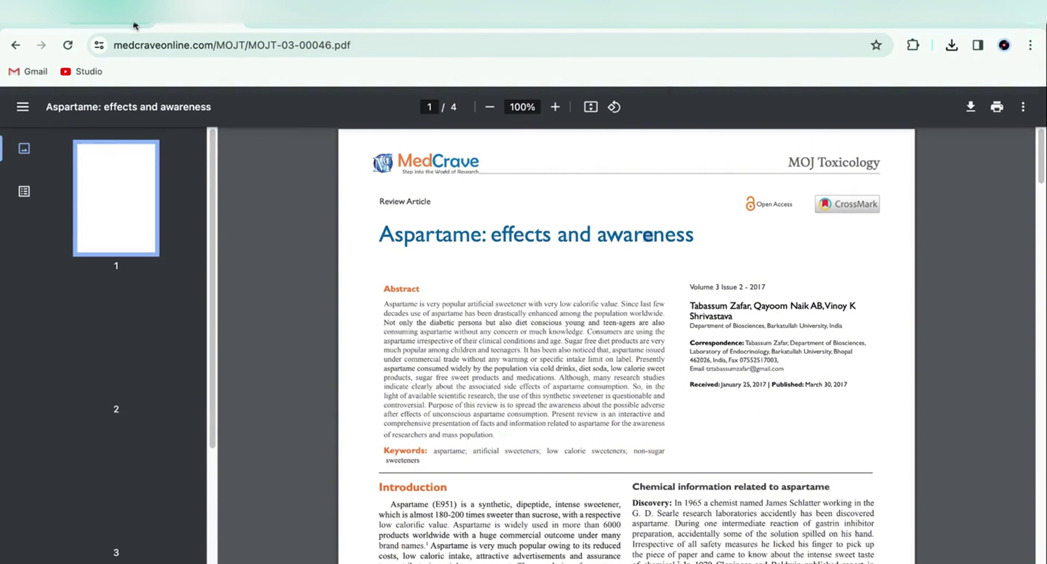
- Switch to PDF Ai PDF and write a prompt to summarize the aspartame PDF and describe the image on one page
{"action": "left_click", "coordinate": [135, 26]}
{"action": "type", "text": "Please summarize this PDF and describe what is in the image on pag"}
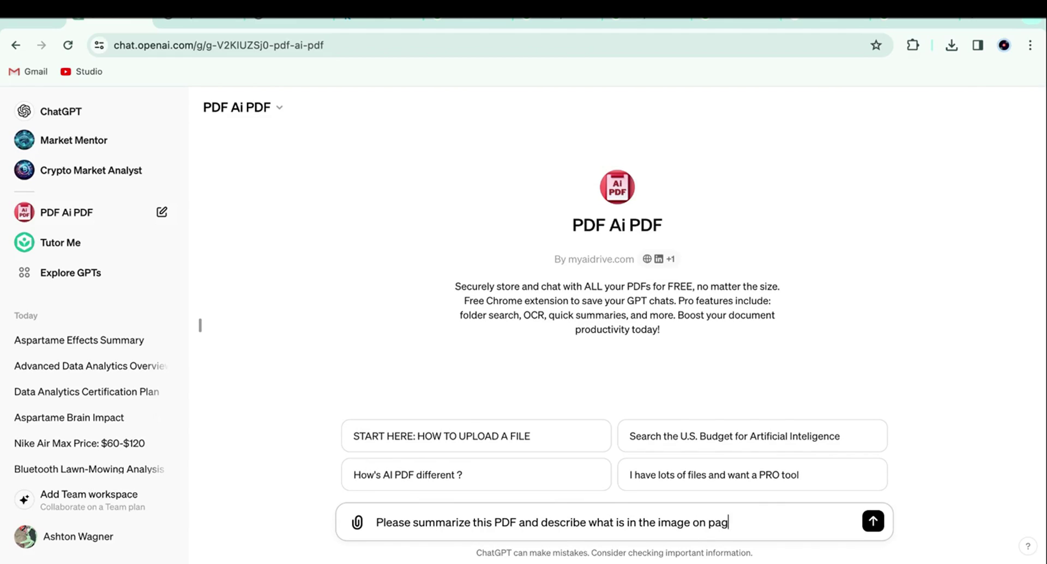
{"action": "type", "text": "e"}
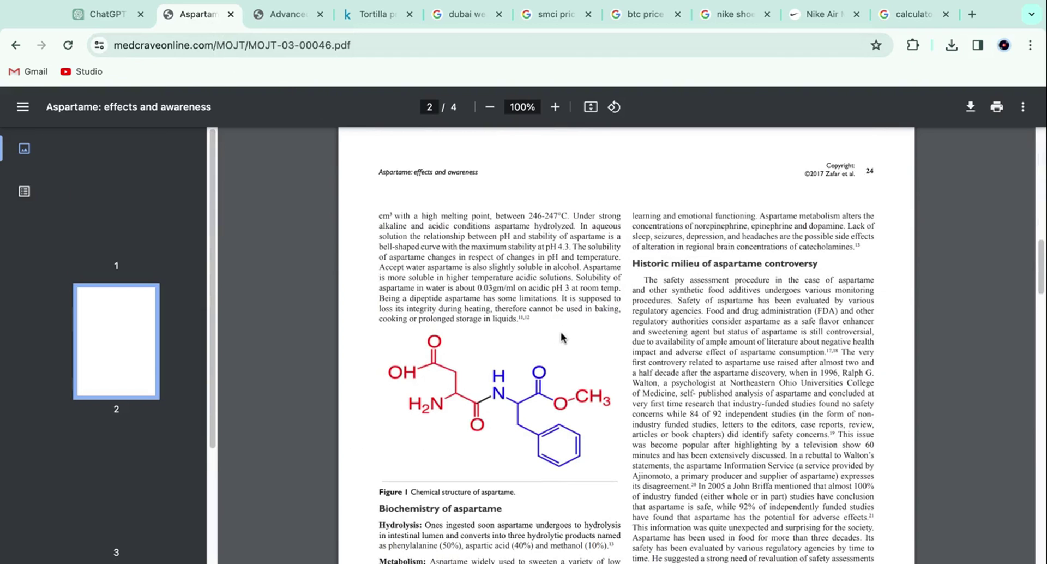
- Examine the chemical structure figure in the aspartame PDF and compare the two summary responses from PDF Ai PDF
{"action": "scroll", "coordinate": [562, 338], "scroll_direction": "down", "scroll_amount": 5}
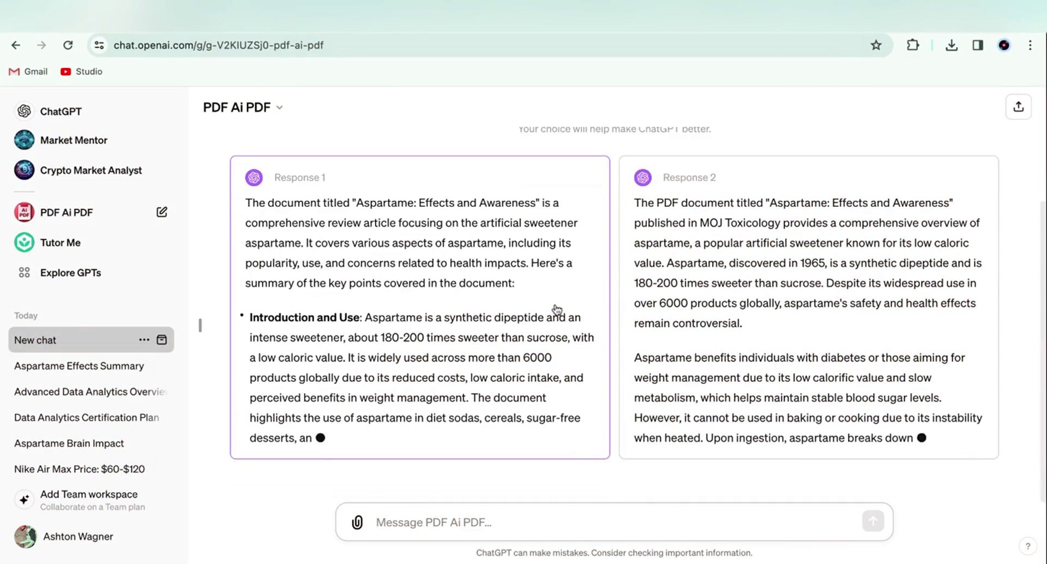
{"action": "scroll", "coordinate": [557, 309], "scroll_direction": "up", "scroll_amount": 3}
{"action": "scroll", "coordinate": [556, 322], "scroll_direction": "down", "scroll_amount": 2}
{"action": "scroll", "coordinate": [556, 333], "scroll_direction": "down", "scroll_amount": 1}
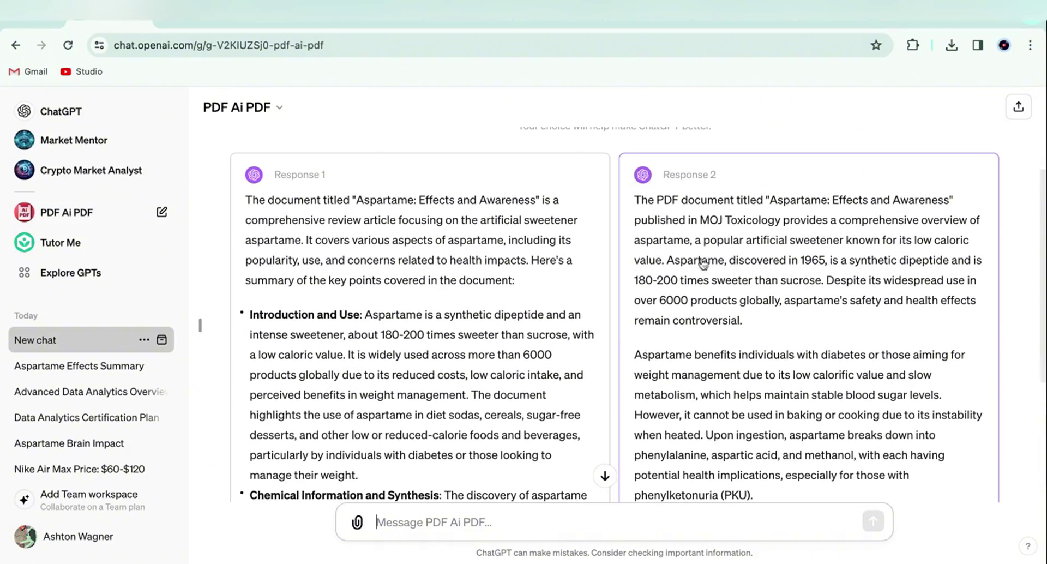
{"action": "scroll", "coordinate": [766, 242], "scroll_direction": "down", "scroll_amount": 1}
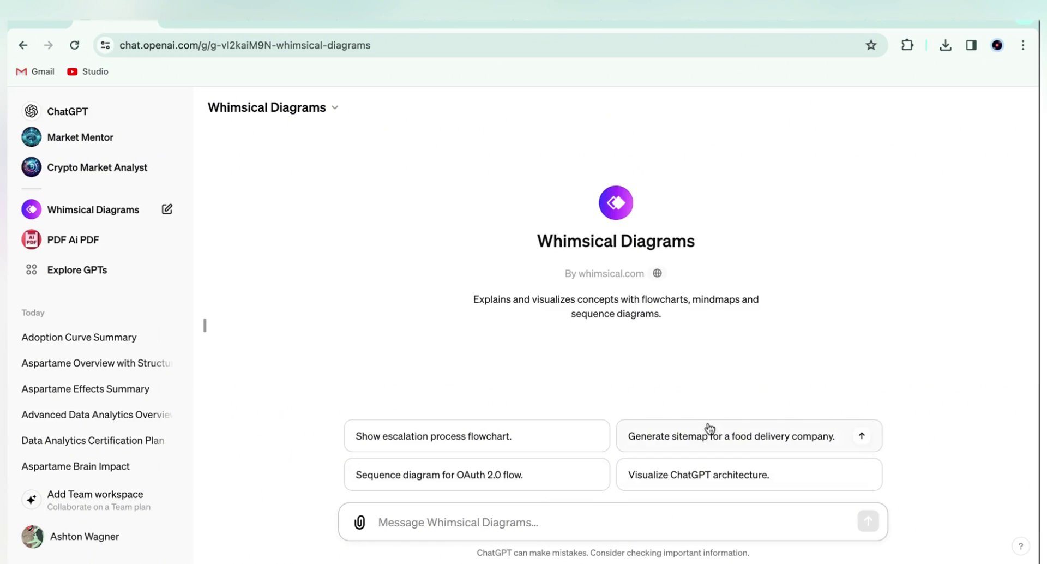
- Have Whimsical Diagrams generate a sitemap for a food delivery company and open the resulting diagram in Whimsical
{"action": "left_click", "coordinate": [708, 430]}
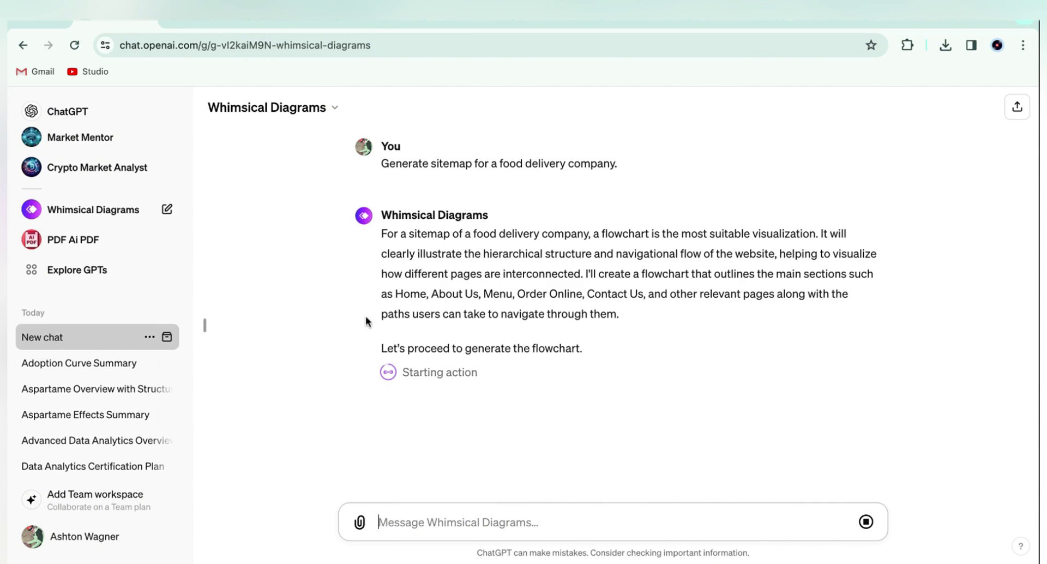
{"action": "left_click", "coordinate": [498, 439]}
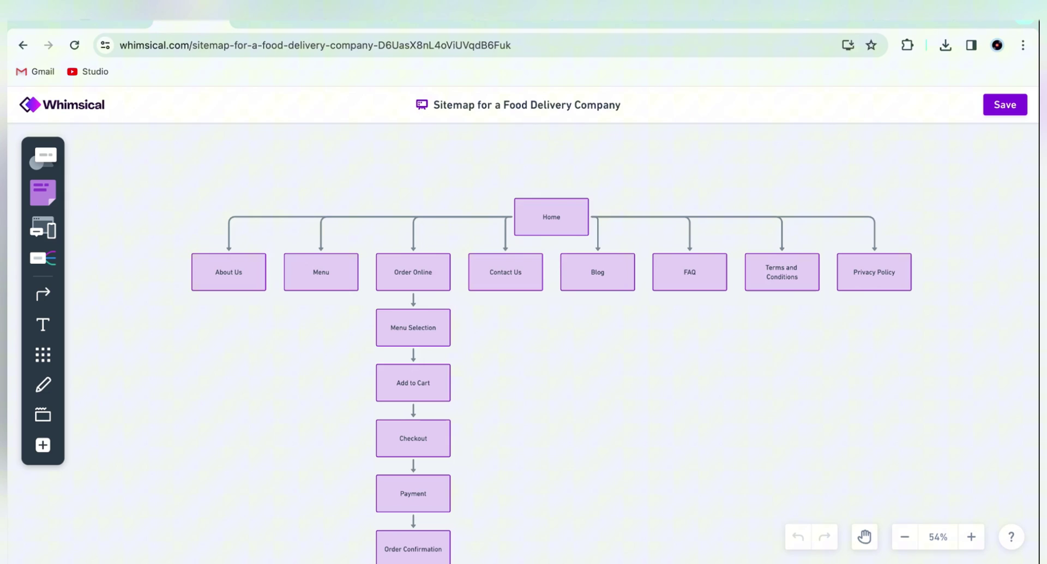
- Inspect the Home and Menu Selection boxes of the sitemap in Whimsical and return to ChatGPT
{"action": "left_click", "coordinate": [543, 221]}
{"action": "mouse_move", "coordinate": [384, 323]}
{"action": "left_mouse_down"}
{"action": "mouse_move", "coordinate": [477, 323]}
{"action": "mouse_move", "coordinate": [365, 323]}
{"action": "mouse_move", "coordinate": [384, 326]}
{"action": "left_mouse_up"}
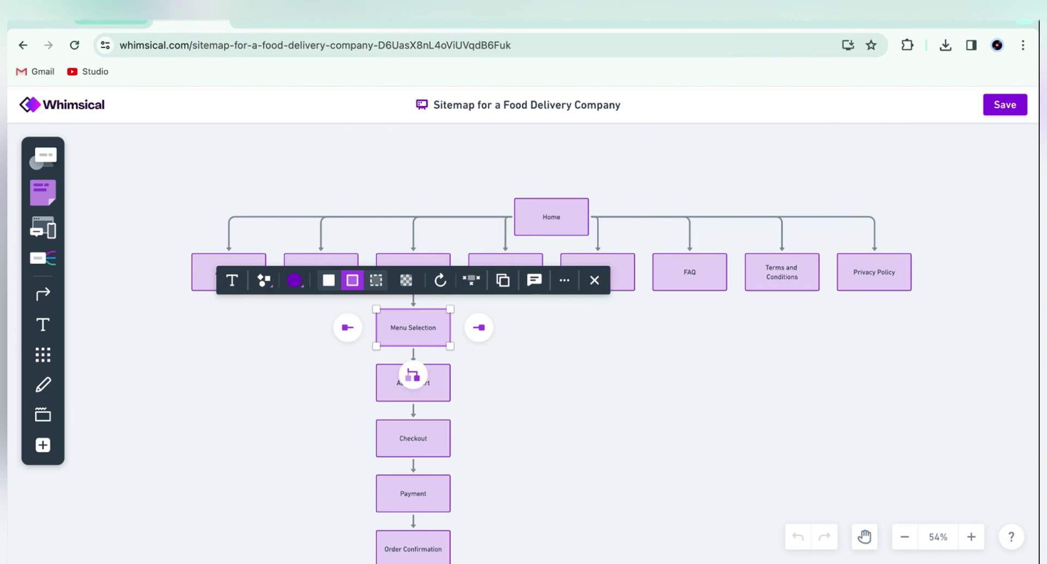
{"action": "left_click", "coordinate": [107, 23]}
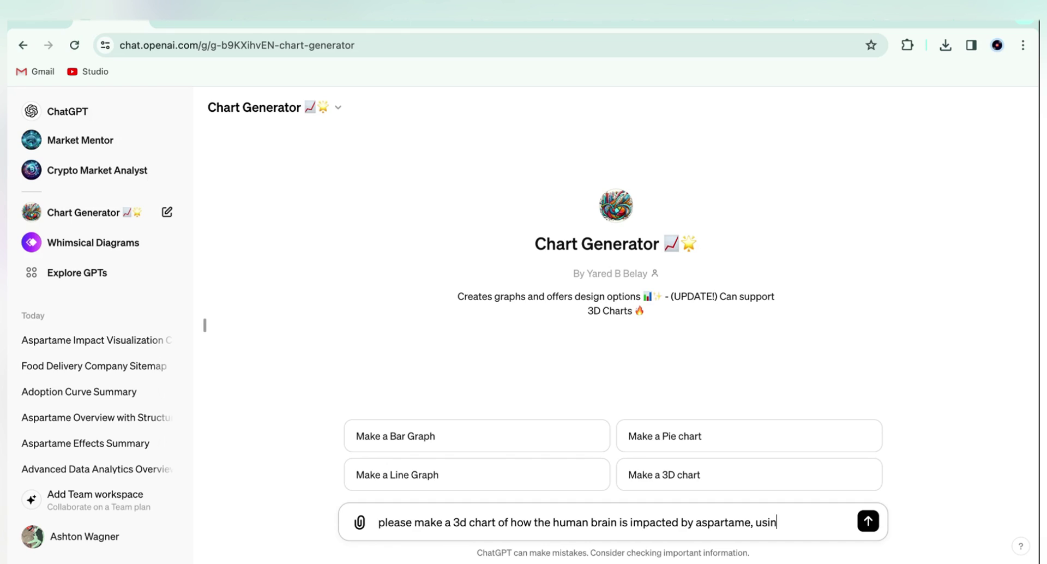
- Ask Chart Generator for a 3D chart of how aspartame impacts the human brain, using research from the PDF, and examine the chart
{"action": "type", "text": "rom this pdf"}
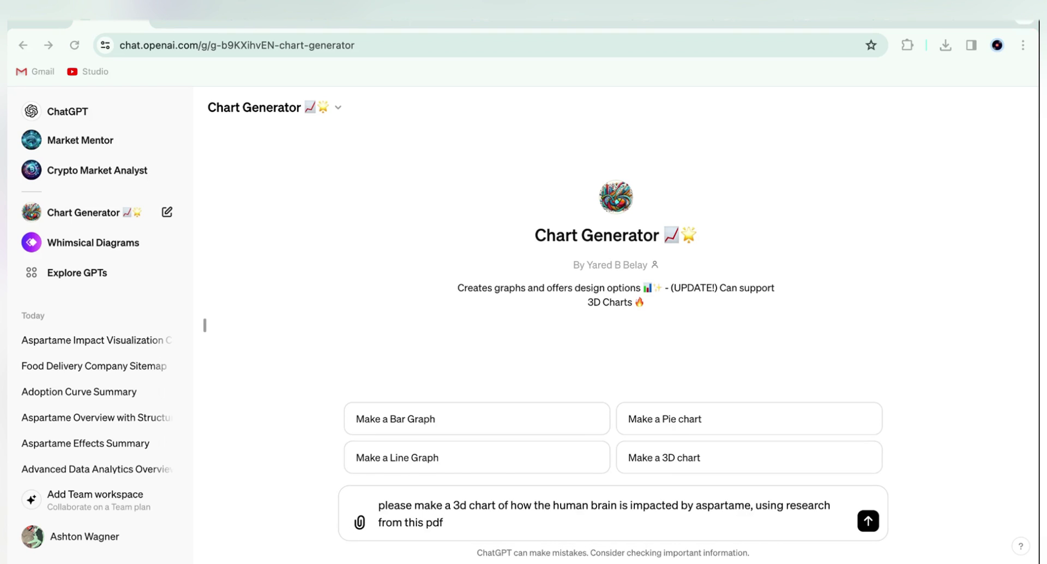
{"action": "key", "text": "Return"}
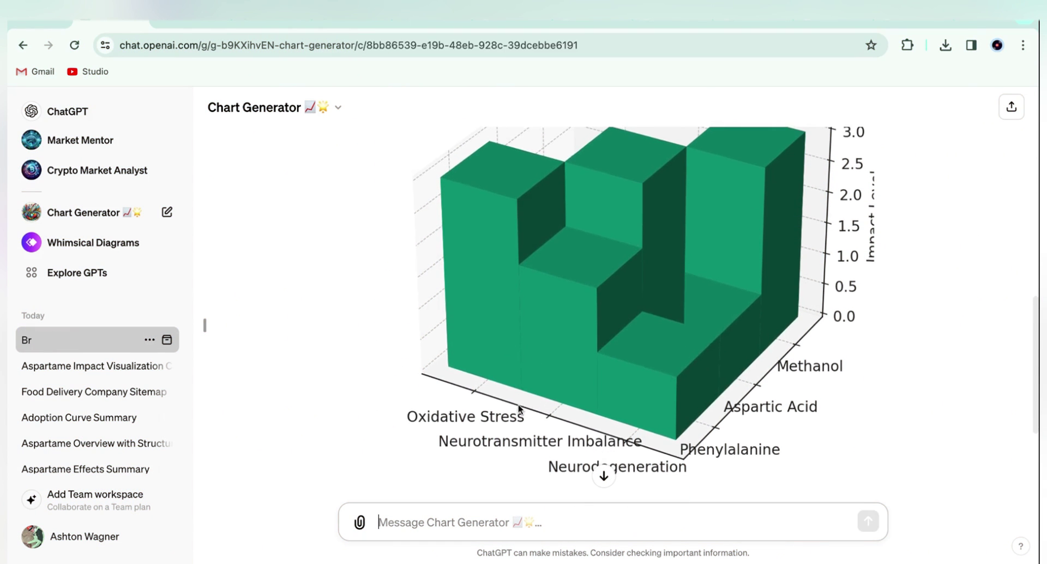
{"action": "scroll", "coordinate": [514, 372], "scroll_direction": "up", "scroll_amount": 1}
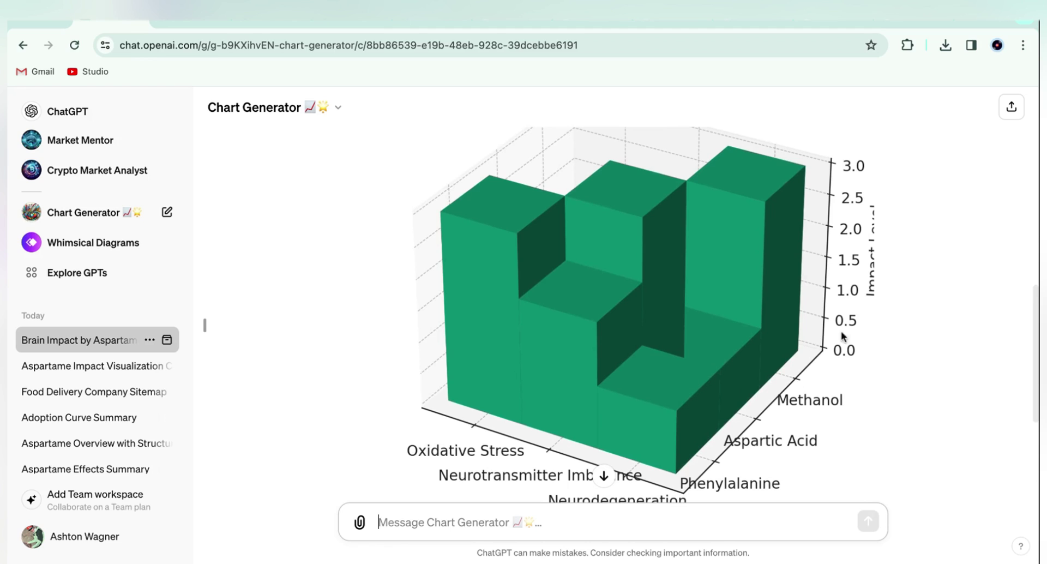
{"action": "scroll", "coordinate": [717, 366], "scroll_direction": "down", "scroll_amount": 2}
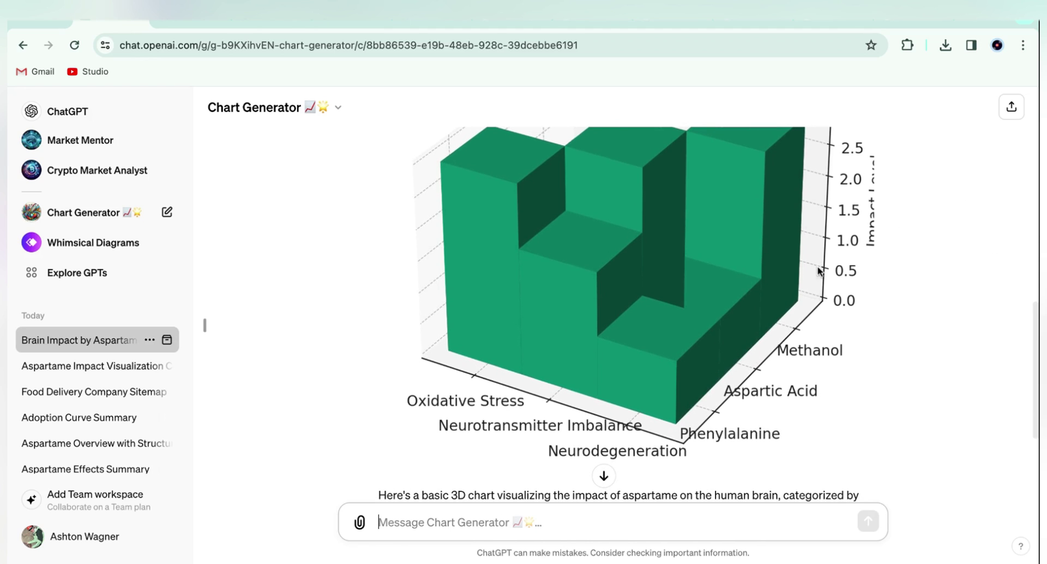
- Ask Chart Generator to make a drawing of the human brain the primary element of the diagram
{"action": "left_click", "coordinate": [604, 476]}
{"action": "type", "text": "I would like the primary element of the diagram to be a drawing of the human brain"}
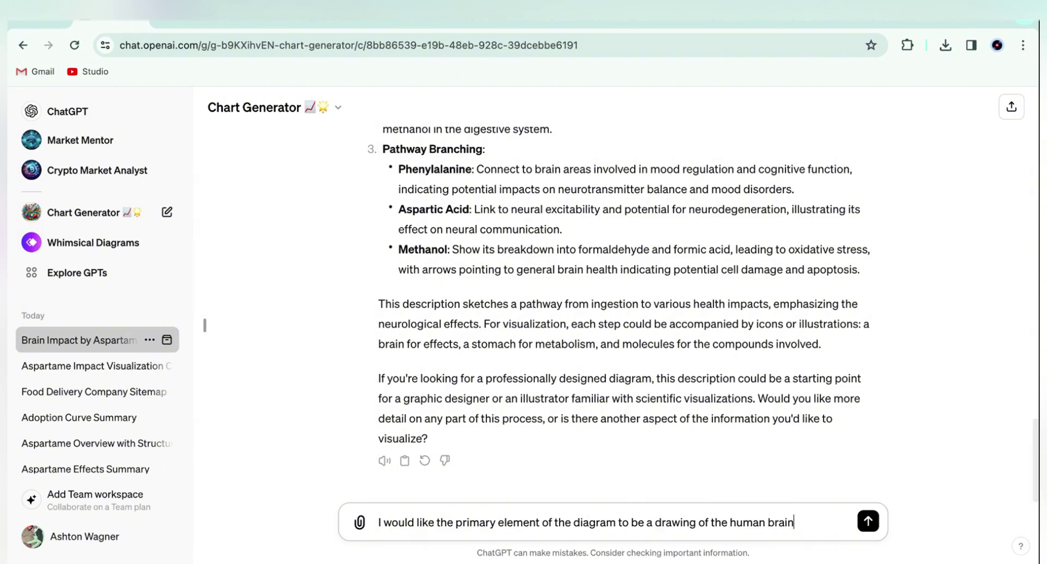
{"action": "key", "text": "Return"}
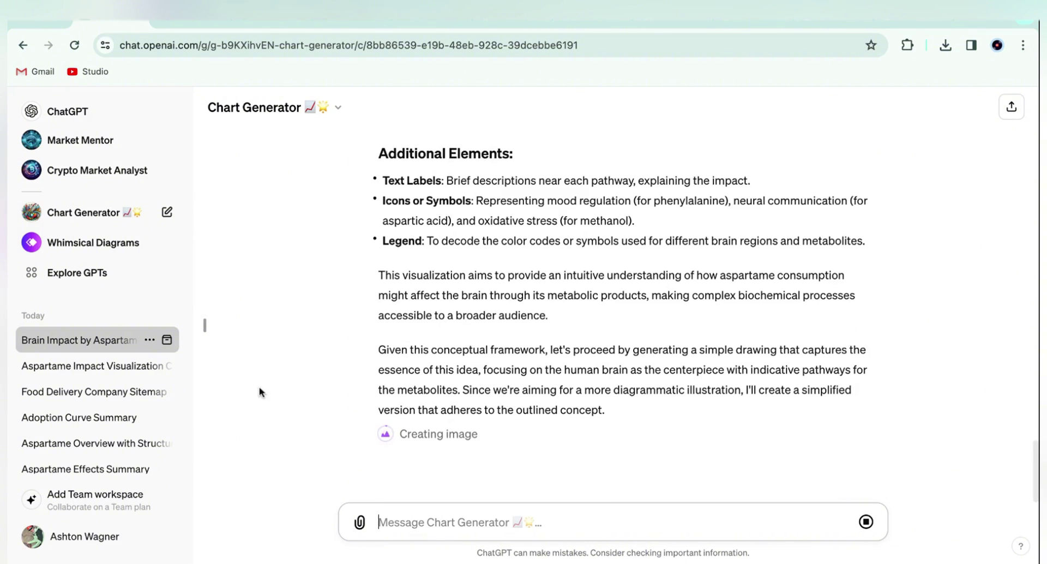
- Examine the generated brain diagram up close, including its surrounding labels and the explanation below it
{"action": "scroll", "coordinate": [433, 252], "scroll_direction": "up", "scroll_amount": 5}
{"action": "scroll", "coordinate": [536, 308], "scroll_direction": "right", "scroll_amount": 3}
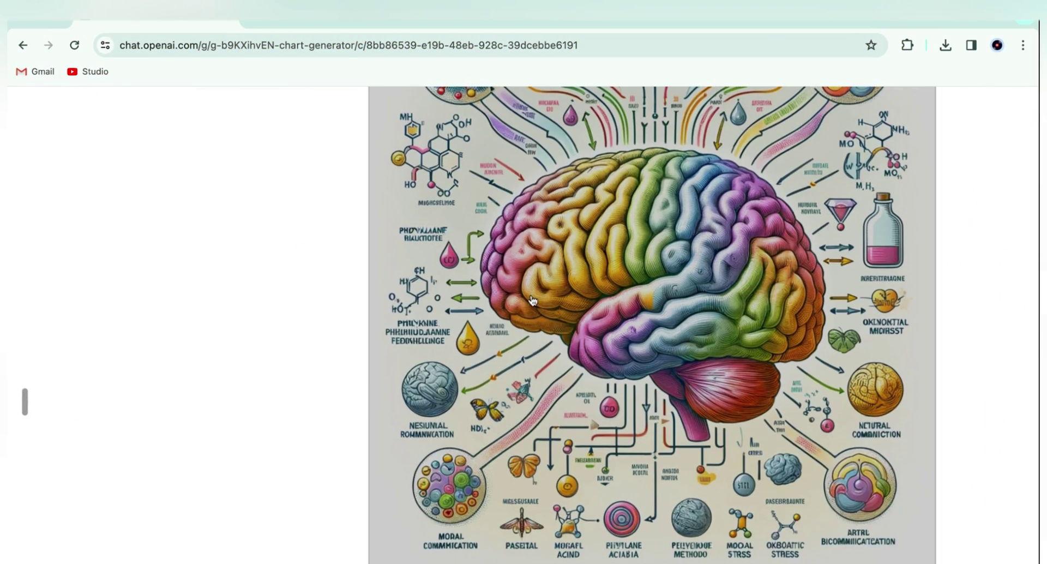
{"action": "scroll", "coordinate": [536, 309], "scroll_direction": "down", "scroll_amount": 2}
{"action": "scroll", "coordinate": [536, 308], "scroll_direction": "right", "scroll_amount": 2}
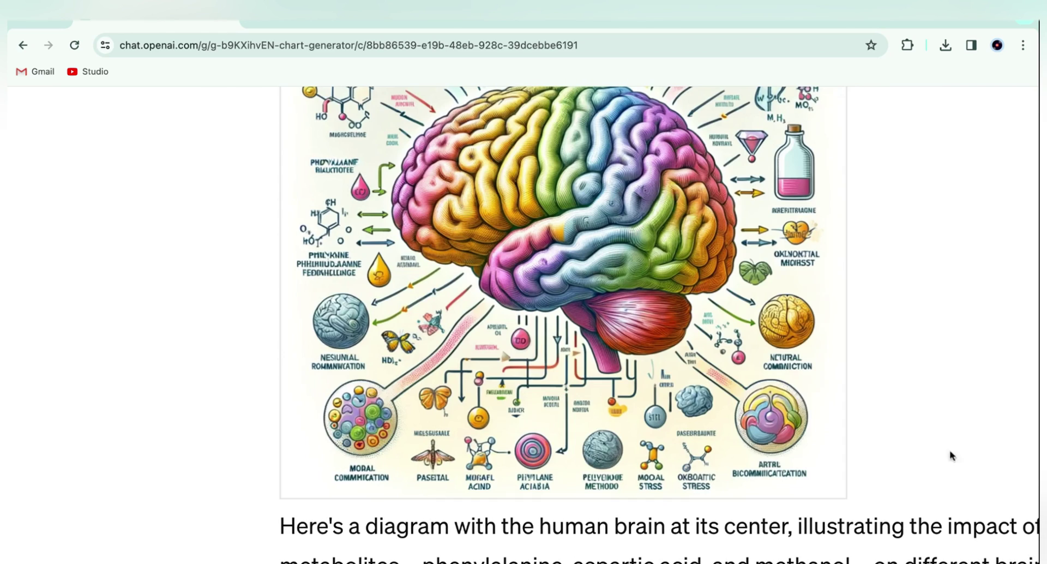
{"action": "scroll", "coordinate": [983, 311], "scroll_direction": "up", "scroll_amount": 3}
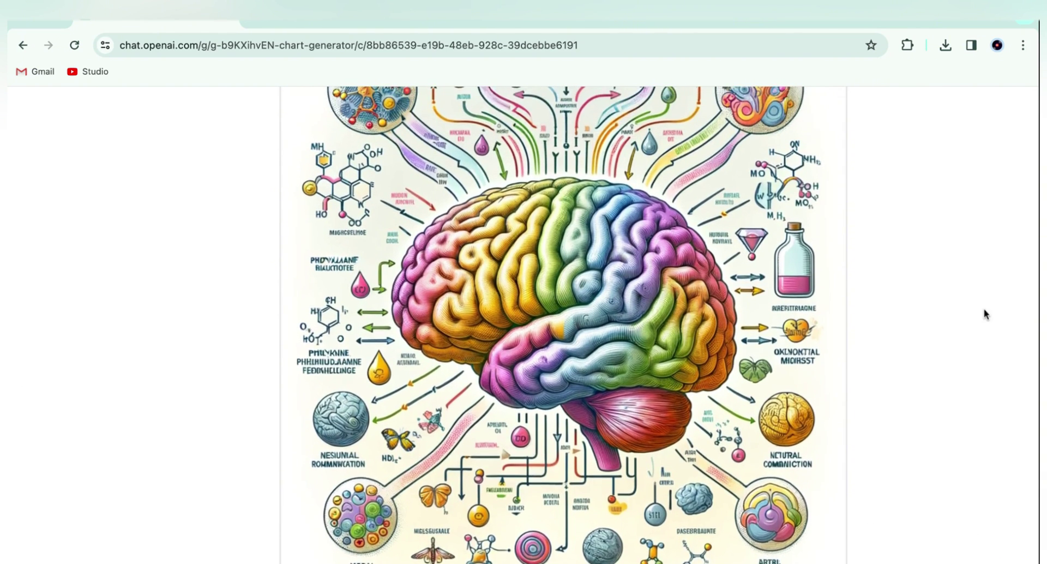
{"action": "scroll", "coordinate": [984, 313], "scroll_direction": "up", "scroll_amount": 2}
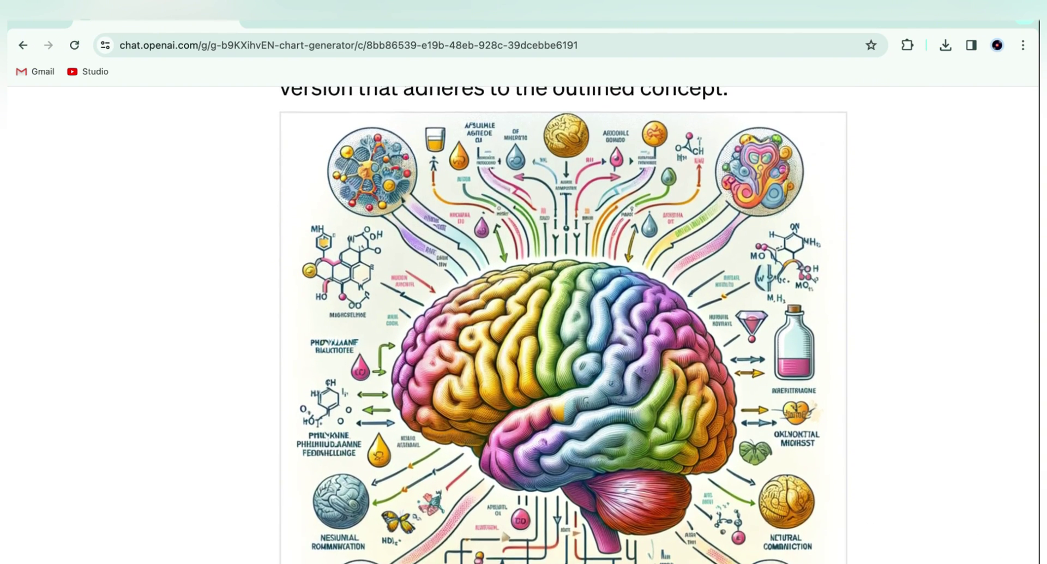
{"action": "scroll", "coordinate": [940, 350], "scroll_direction": "down", "scroll_amount": 1}
{"action": "scroll", "coordinate": [940, 351], "scroll_direction": "up", "scroll_amount": 1}
{"action": "scroll", "coordinate": [942, 352], "scroll_direction": "down", "scroll_amount": 1}
{"action": "scroll", "coordinate": [942, 352], "scroll_direction": "down", "scroll_amount": 1}
{"action": "scroll", "coordinate": [941, 351], "scroll_direction": "down", "scroll_amount": 3}
{"action": "scroll", "coordinate": [939, 348], "scroll_direction": "down", "scroll_amount": 1}
{"action": "scroll", "coordinate": [939, 348], "scroll_direction": "right", "scroll_amount": 2}
{"action": "scroll", "coordinate": [934, 355], "scroll_direction": "down", "scroll_amount": 1}
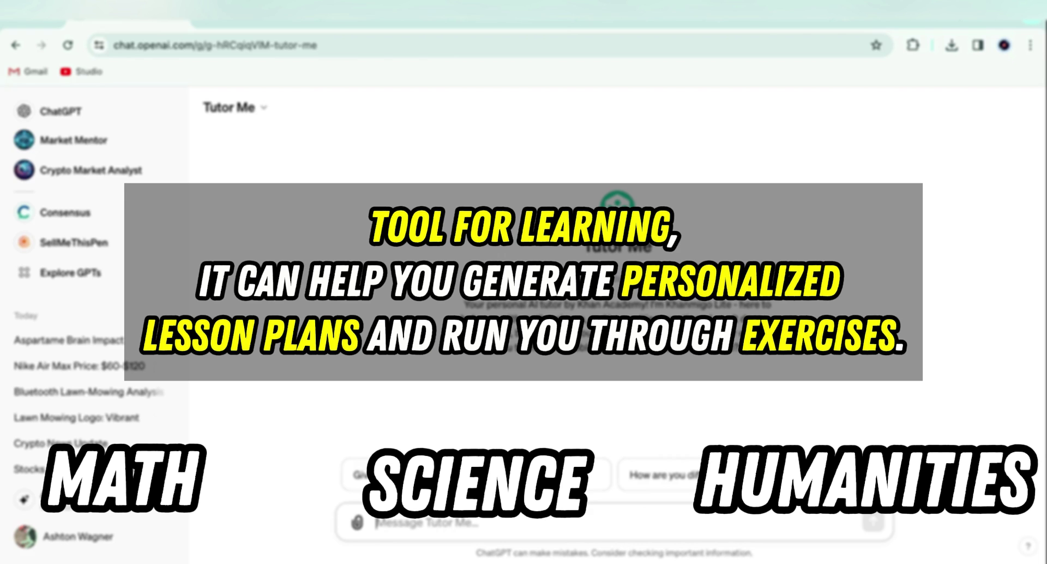
- Ask Tutor Me for a data analytics certification lesson plan and write a follow-up requesting an interactive lesson
{"action": "type", "text": "Please make me a lesson plan for a data analytics certification"}
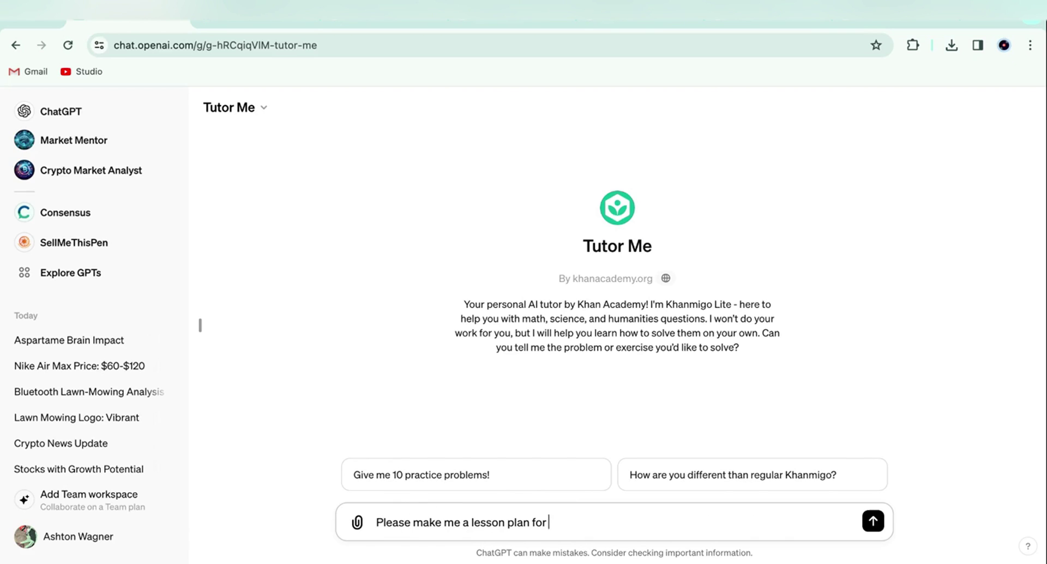
{"action": "key", "text": "Return"}
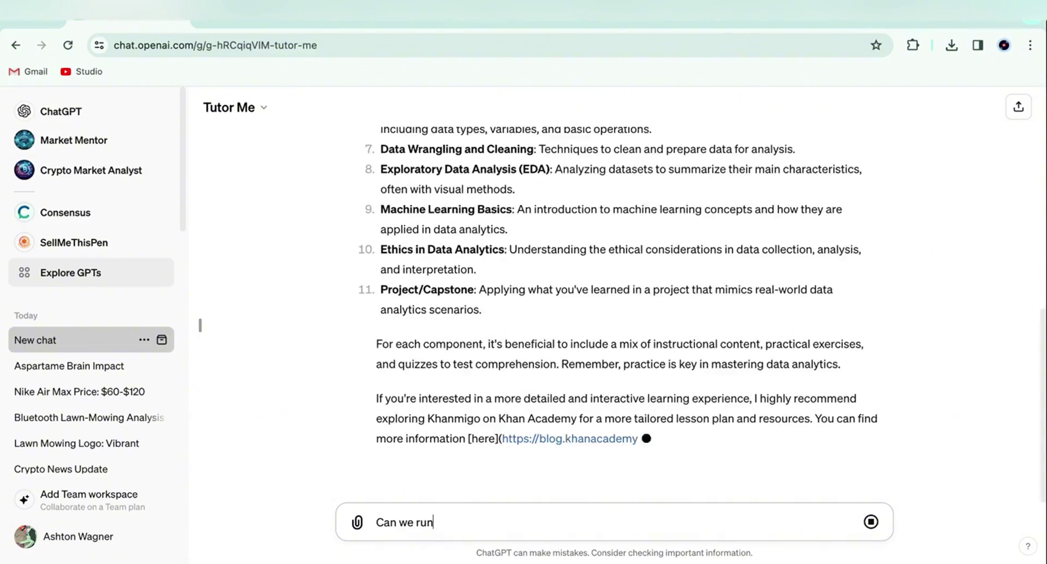
{"action": "type", "text": "Can we run through an interactive lesson on Statis"}
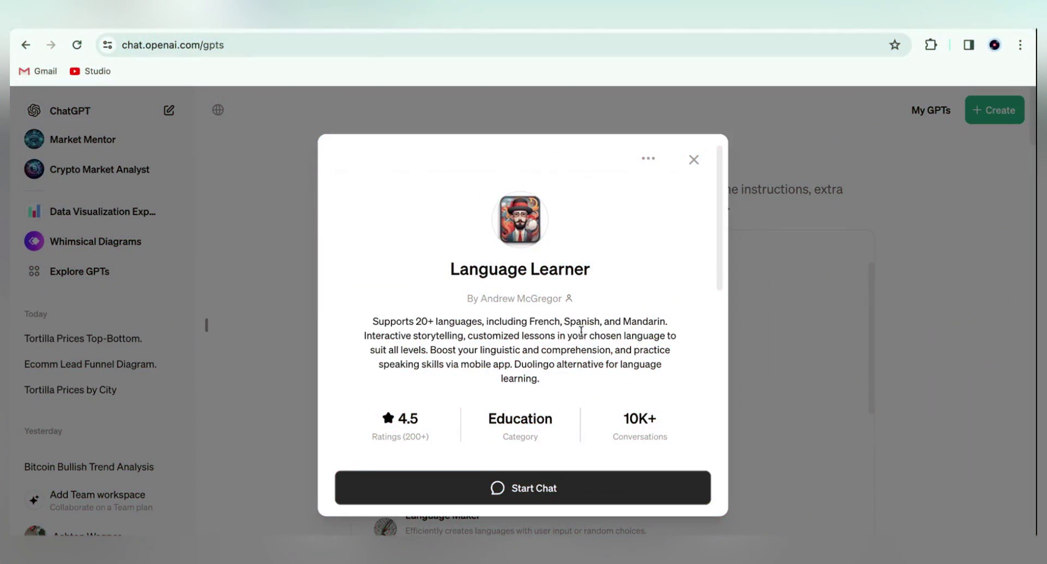
- Start a chat with Language Learner, and ask Consensus what evidence exists that climate change is human-driven
{"action": "left_click", "coordinate": [548, 486]}
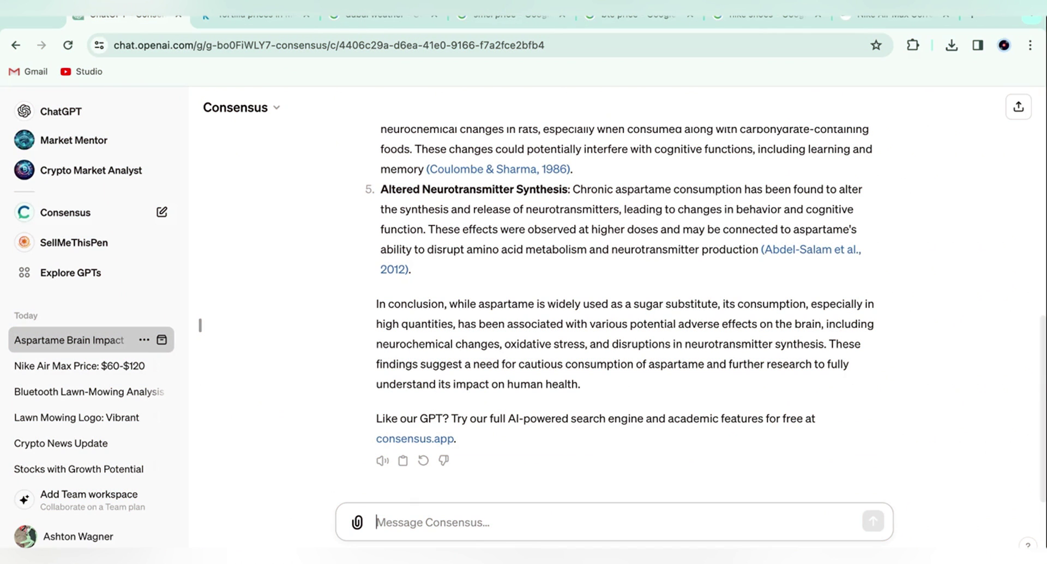
{"action": "type", "text": "What evidence do we have that climate change is human-driven?"}
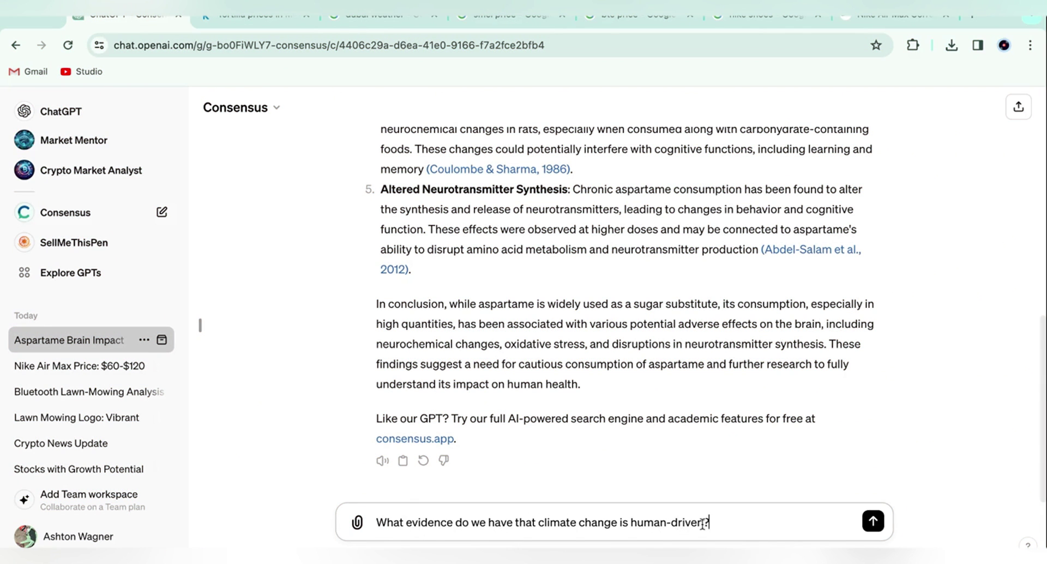
{"action": "key", "text": "Return"}
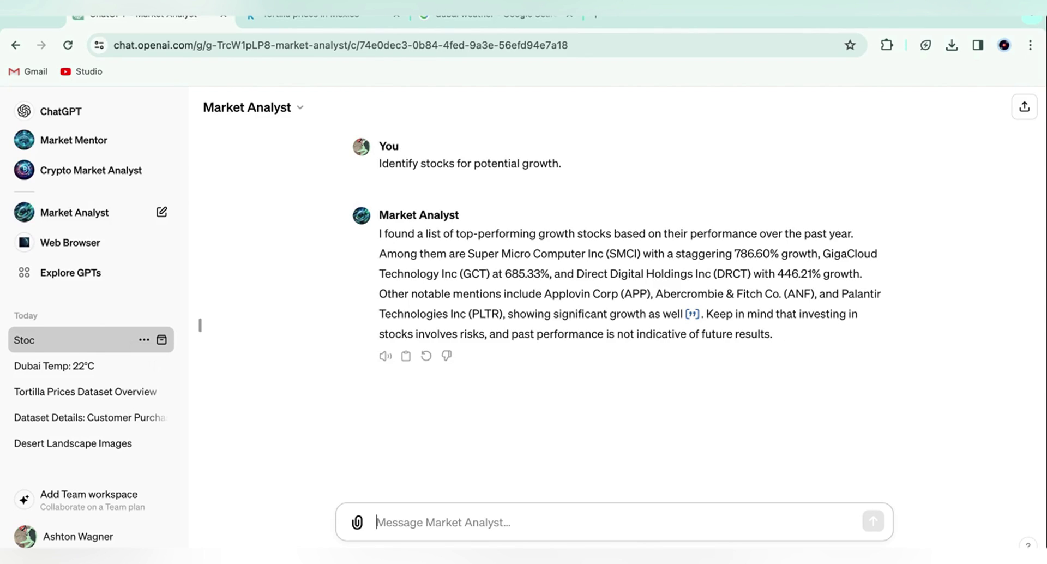
- Ask Market Analyst for the current price of SMCI and, back from the Google price page, whether it is a good buy right now
{"action": "type", "text": "what is the current price of SMCI?"}
{"action": "key", "text": "Return"}
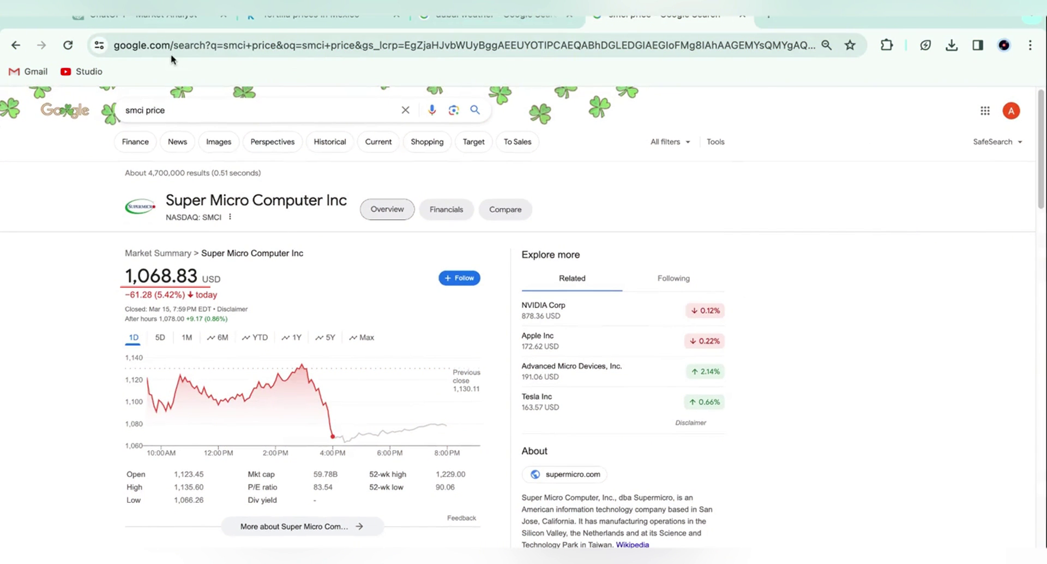
{"action": "left_click", "coordinate": [137, 15]}
{"action": "type", "text": "Is SMCI a good b"}
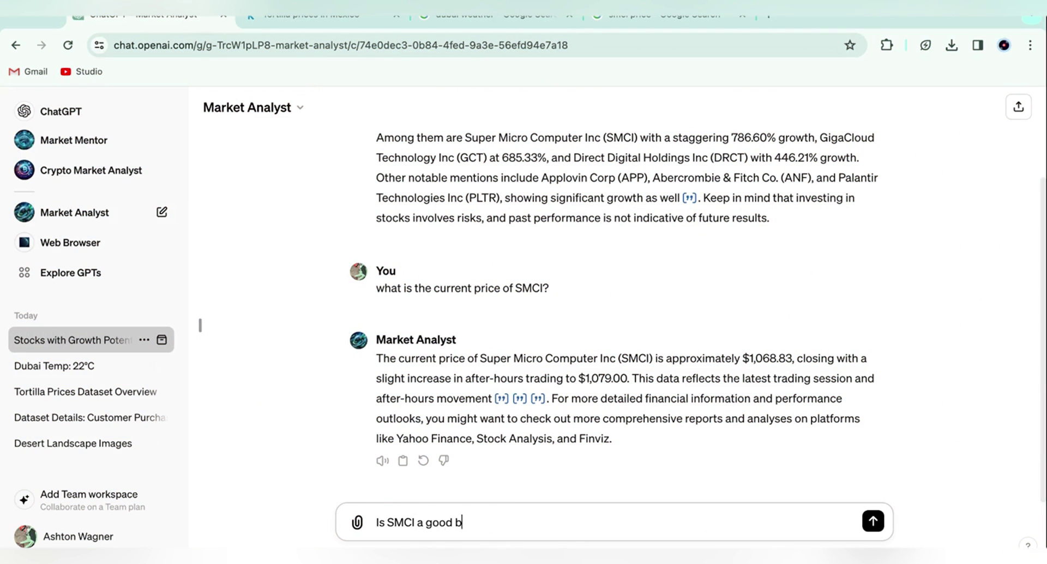
{"action": "type", "text": "uy right now?"}
{"action": "key", "text": "Return"}
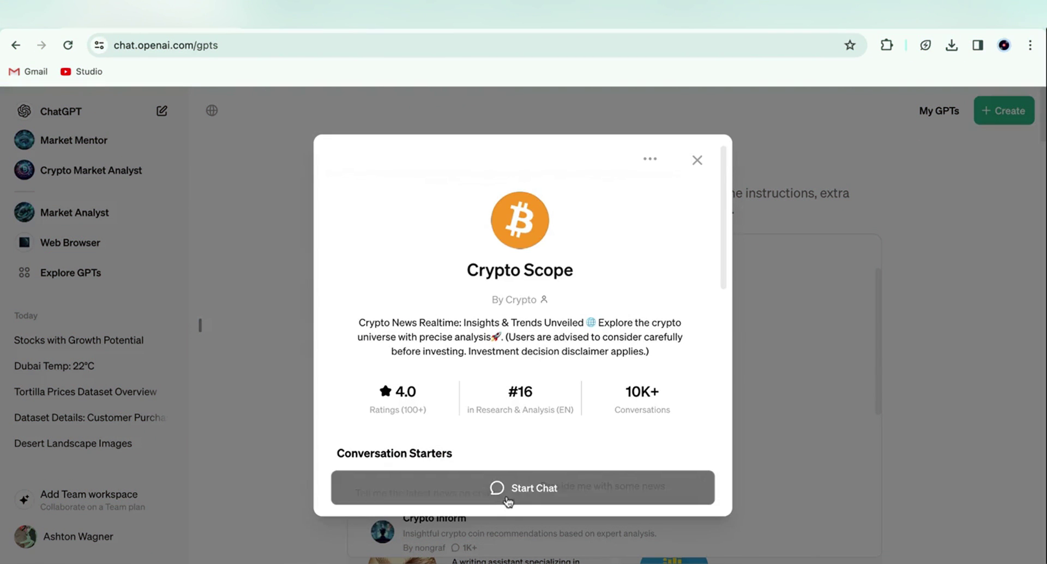
- Start a Crypto Scope chat and ask for the latest crypto news and the current bitcoin price
{"action": "left_click", "coordinate": [486, 494]}
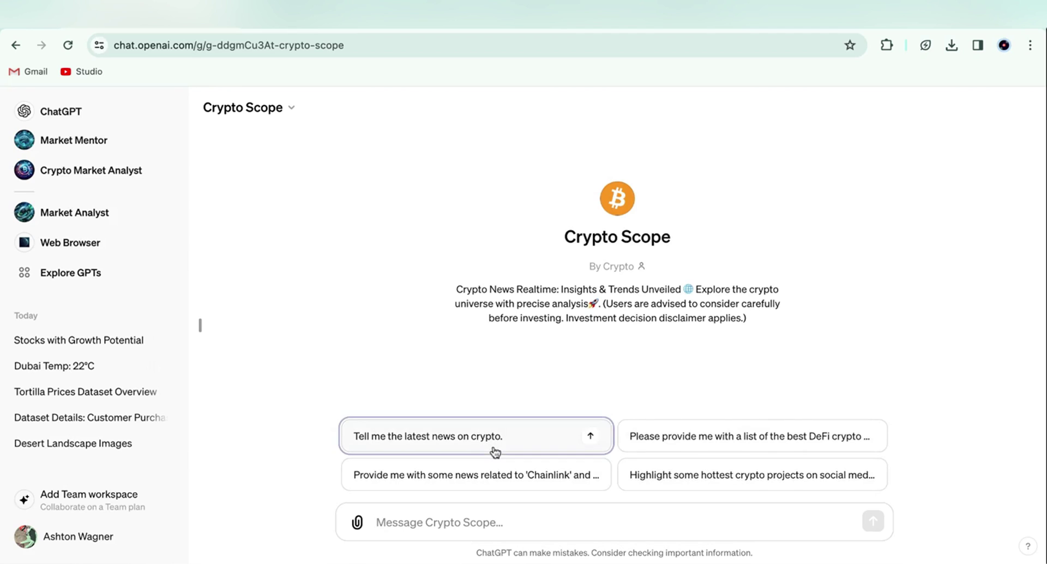
{"action": "left_click", "coordinate": [589, 433]}
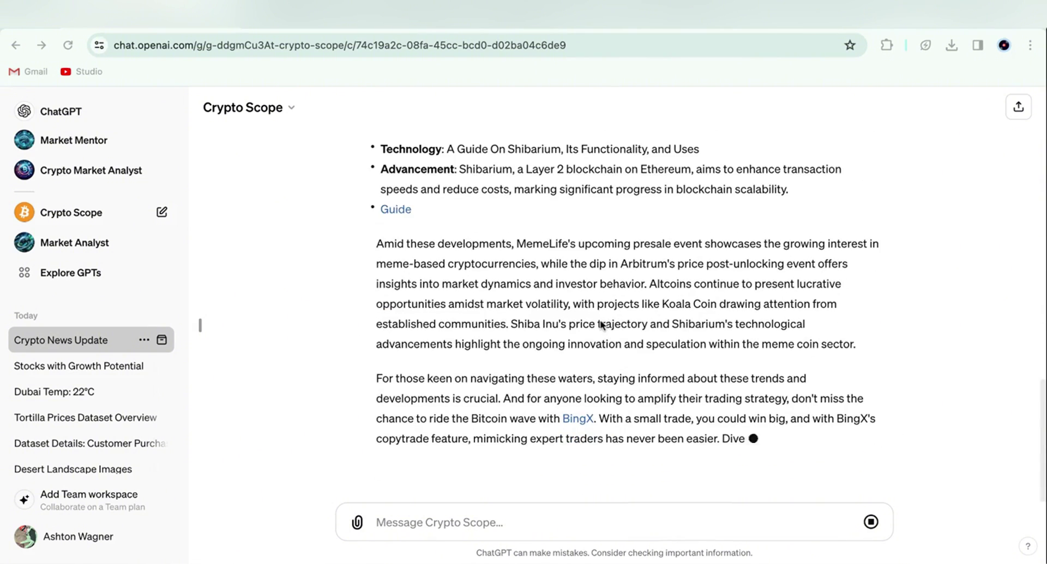
{"action": "left_click", "coordinate": [376, 522]}
{"action": "type", "text": "what is the current bitcoin price?"}
{"action": "key", "text": "Return"}
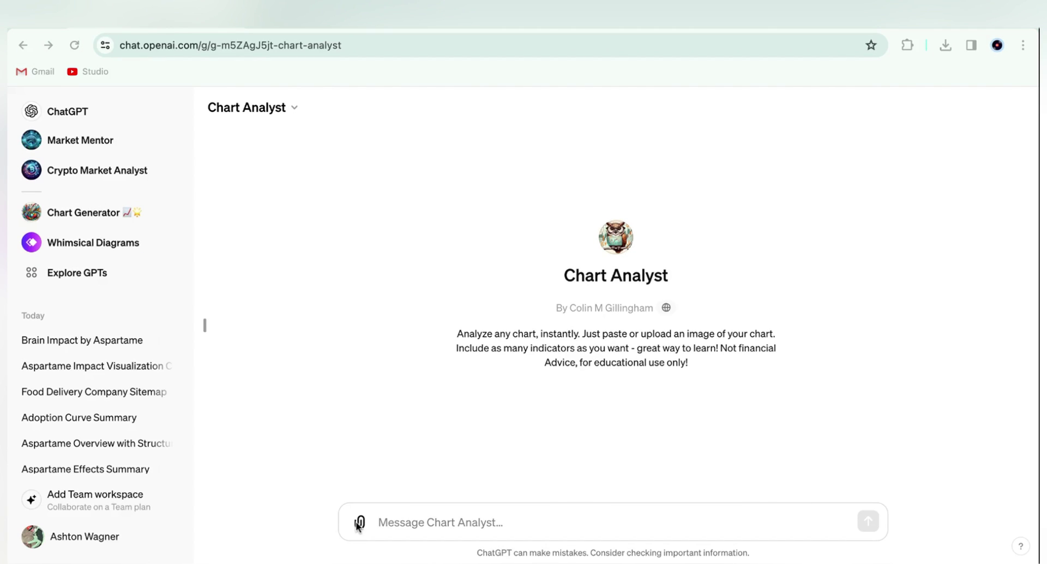
- Submit a pasted image of the five-year Bitcoin price chart to Chart Analyst and view its analysis
{"action": "key", "text": "ctrl+v"}
{"action": "key", "text": "Return"}
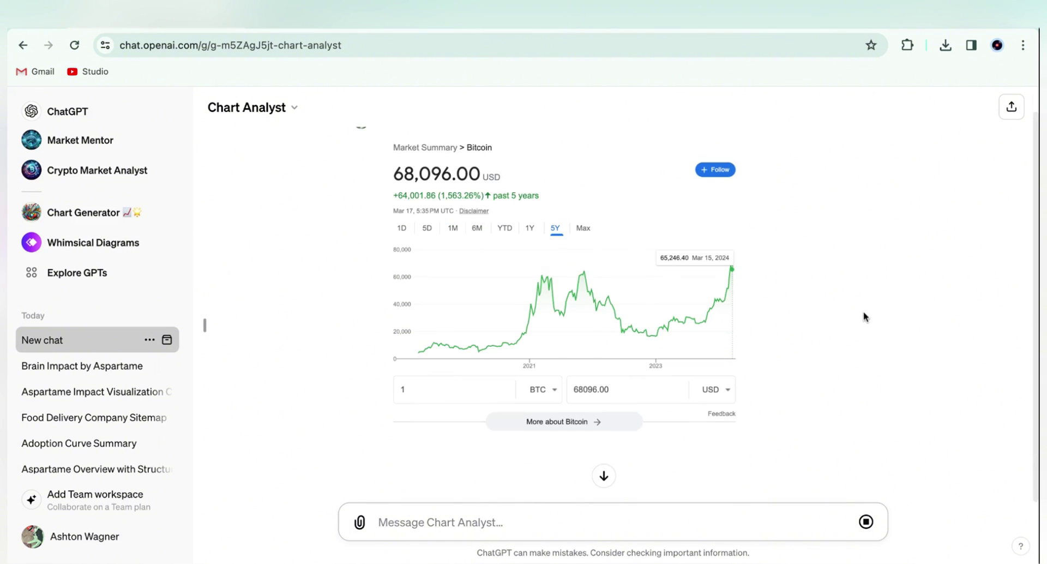
{"action": "scroll", "coordinate": [827, 296], "scroll_direction": "down", "scroll_amount": 3}
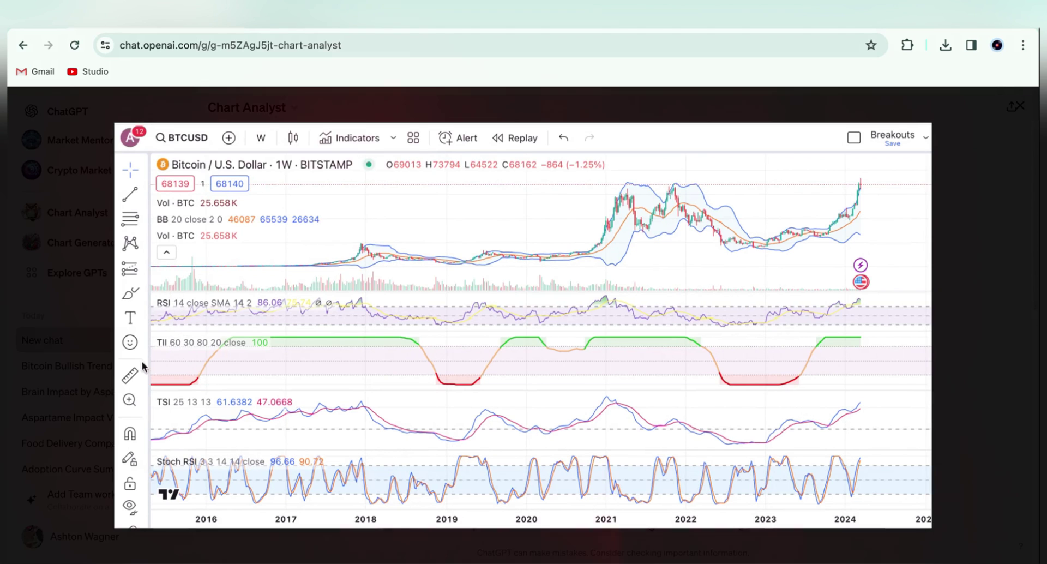
- Close the enlarged weekly BTCUSD chart and read Chart Analyst's analysis of it
{"action": "key", "text": "Escape"}
{"action": "scroll", "coordinate": [518, 385], "scroll_direction": "down", "scroll_amount": 3}
{"action": "scroll", "coordinate": [522, 389], "scroll_direction": "down", "scroll_amount": 2}
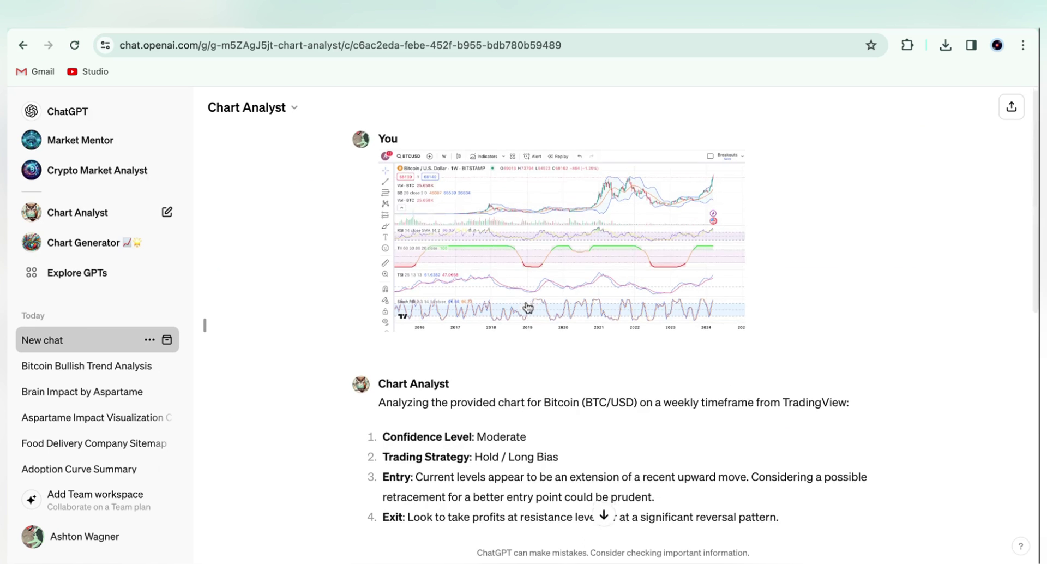
{"action": "scroll", "coordinate": [532, 337], "scroll_direction": "down", "scroll_amount": 5}
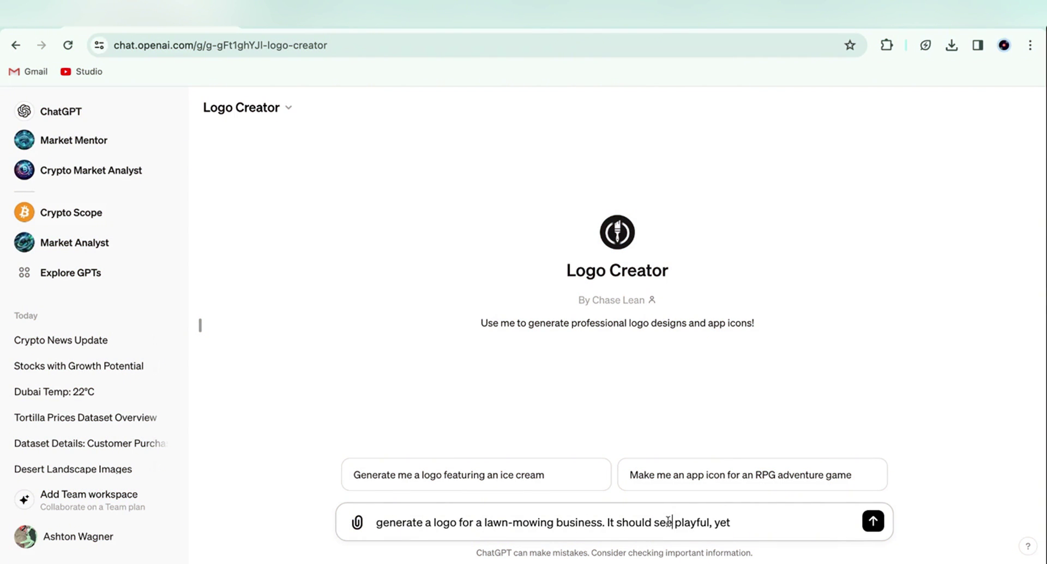
- Ask Logo Creator for a lawn-mowing business logo that seems playful yet competent, and choose option A for the vibrant style
{"action": "type", "text": "m"}
{"action": "key", "text": "End"}
{"action": "type", "text": "competent"}
{"action": "key", "text": "Return"}
{"action": "type", "text": "A"}
{"action": "key", "text": "Return"}
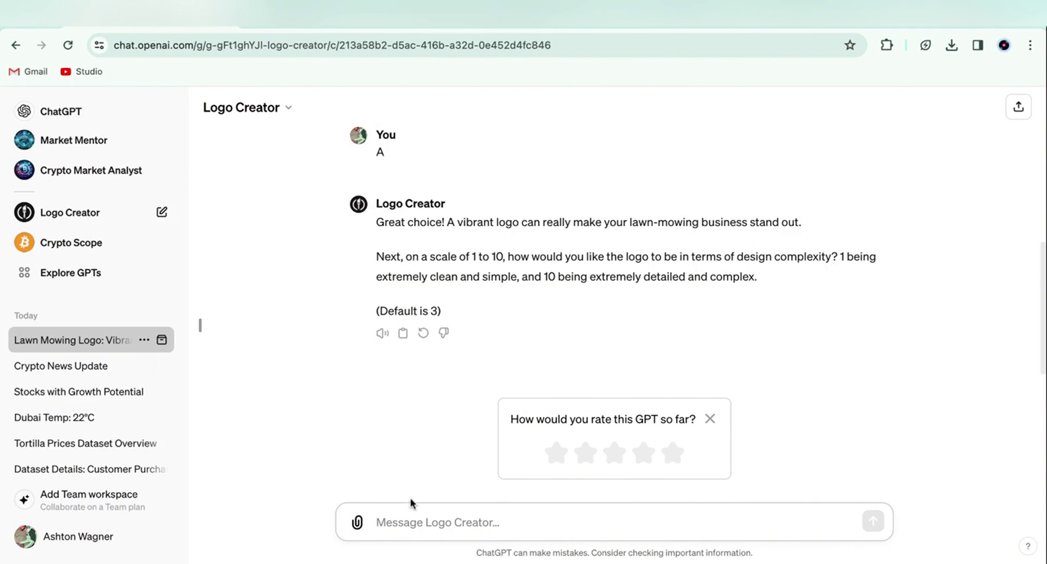
- Answer Logo Creator's questions with design complexity 3 and option A, and view the generated logo enlarged
{"action": "type", "text": "3"}
{"action": "key", "text": "Return"}
{"action": "type", "text": "A"}
{"action": "key", "text": "Return"}
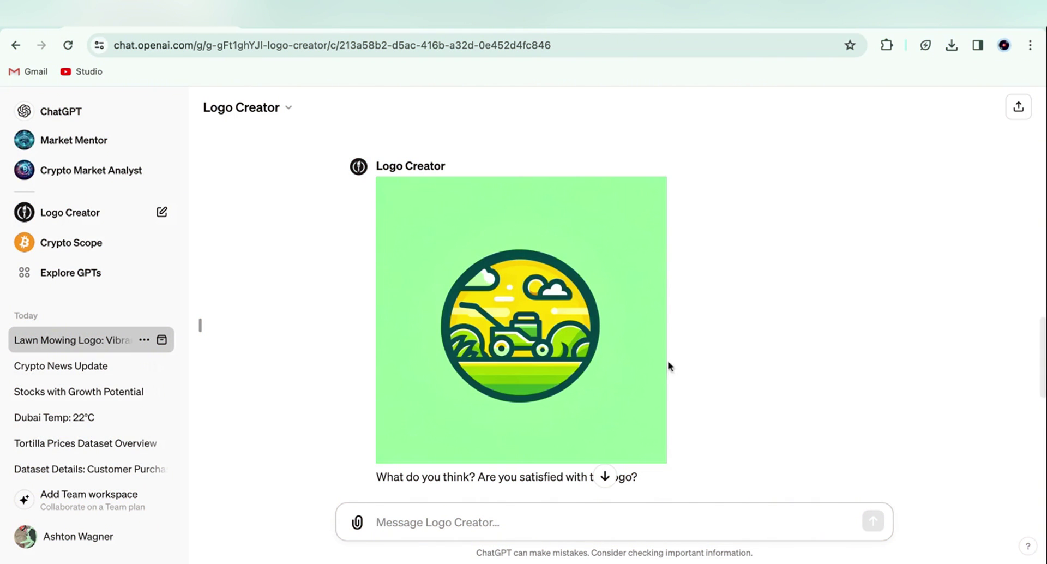
{"action": "left_click", "coordinate": [584, 360]}
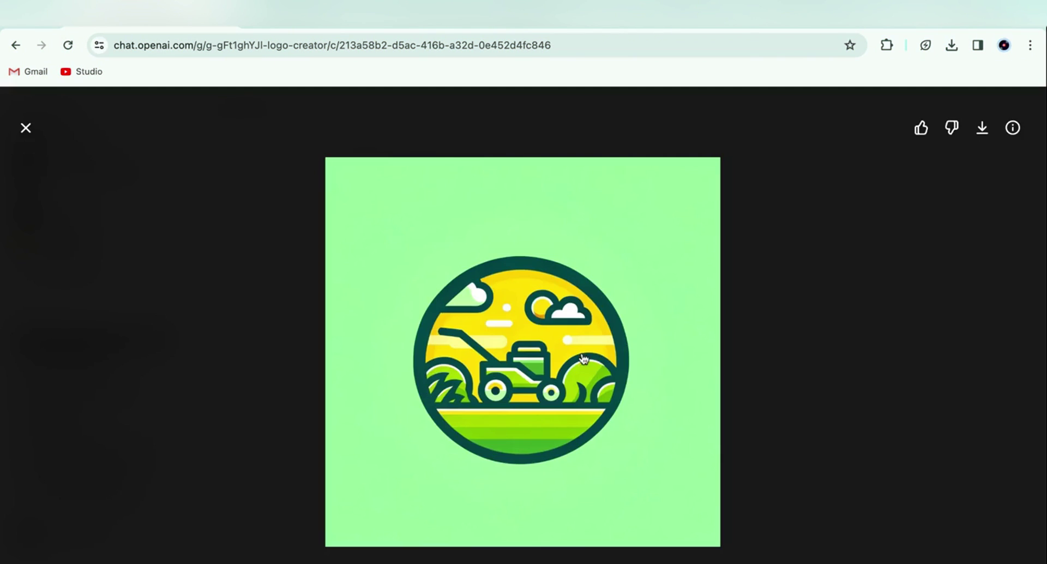
{"action": "left_click", "coordinate": [836, 365]}
- Ask Logo Creator to add the business name "Jim's Mowing" and view the revised logo enlarged
{"action": "type", "text": "Can you add,"}
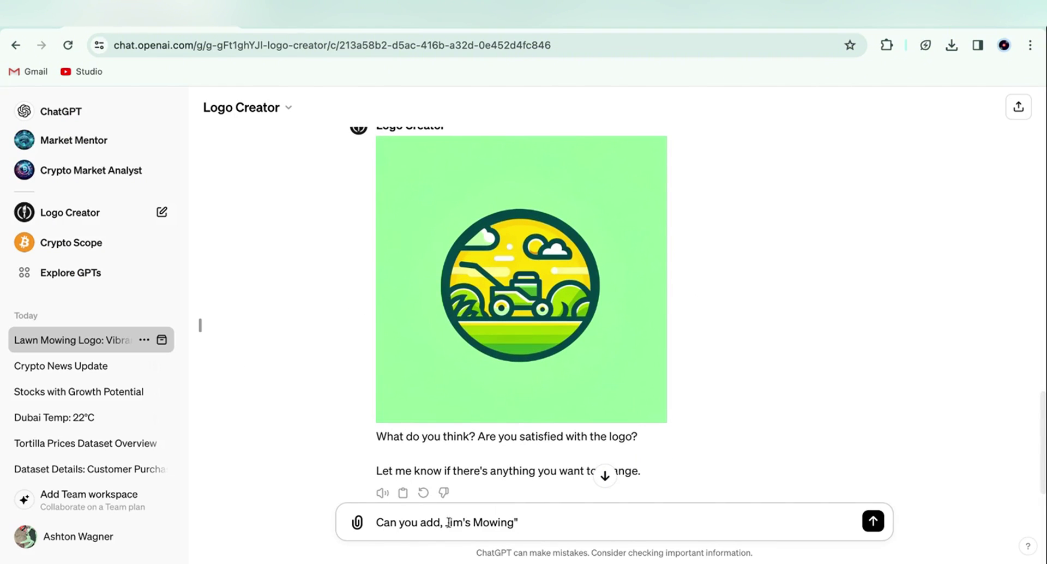
{"action": "type", "text": " our business name"}
{"action": "key", "text": "Return"}
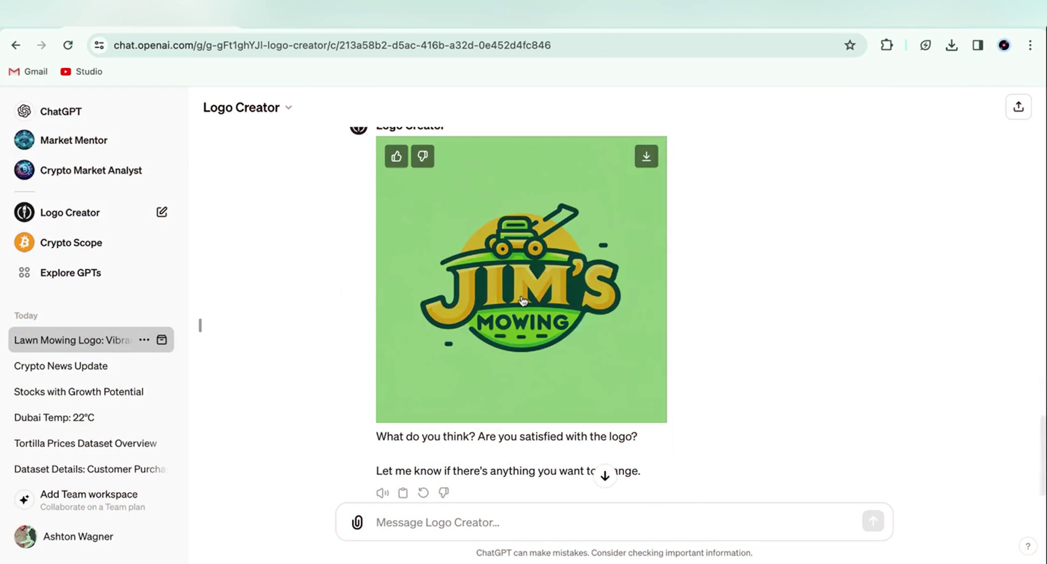
{"action": "left_click", "coordinate": [523, 300]}
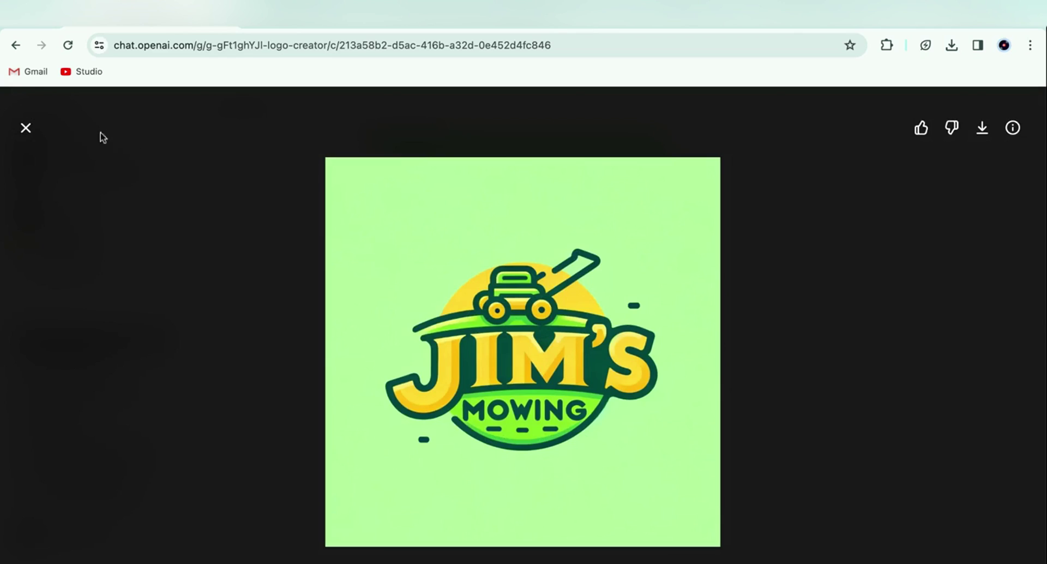
{"action": "left_click", "coordinate": [24, 129]}
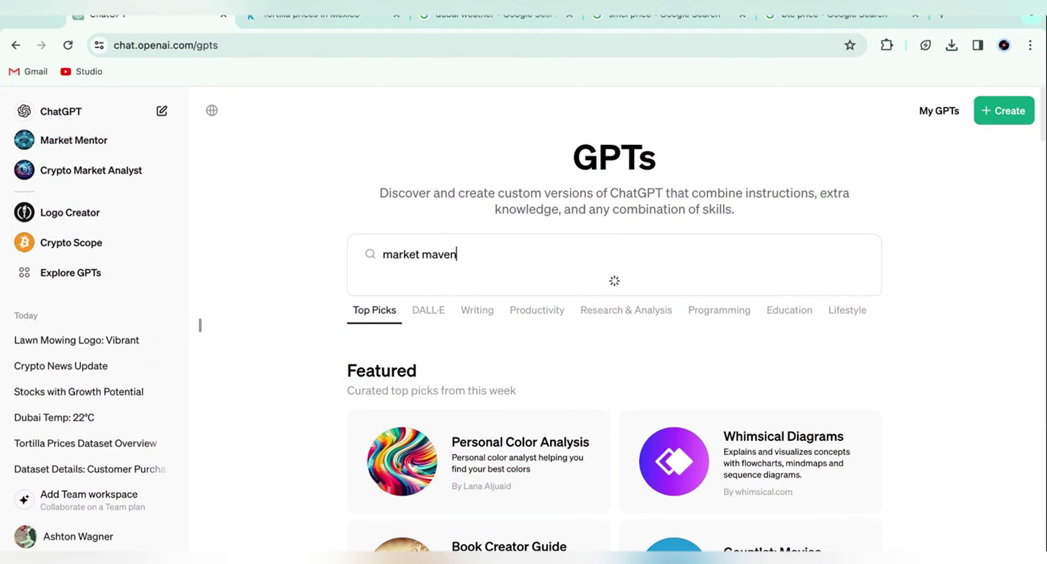
- Start a chat with Market Maven and ask whether a bluetooth powered lawn-mowing business is a good idea
{"action": "left_click", "coordinate": [462, 305]}
{"action": "left_click", "coordinate": [541, 488]}
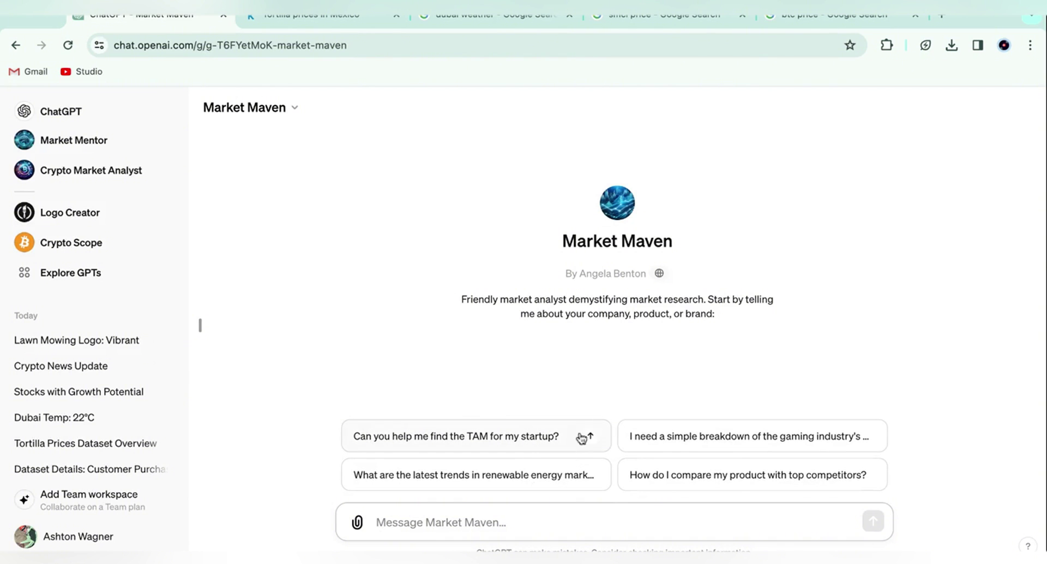
{"action": "type", "text": "I have an idea for a bluetooth powered lawn-mowing business. Is it good?"}
{"action": "key", "text": "Return"}
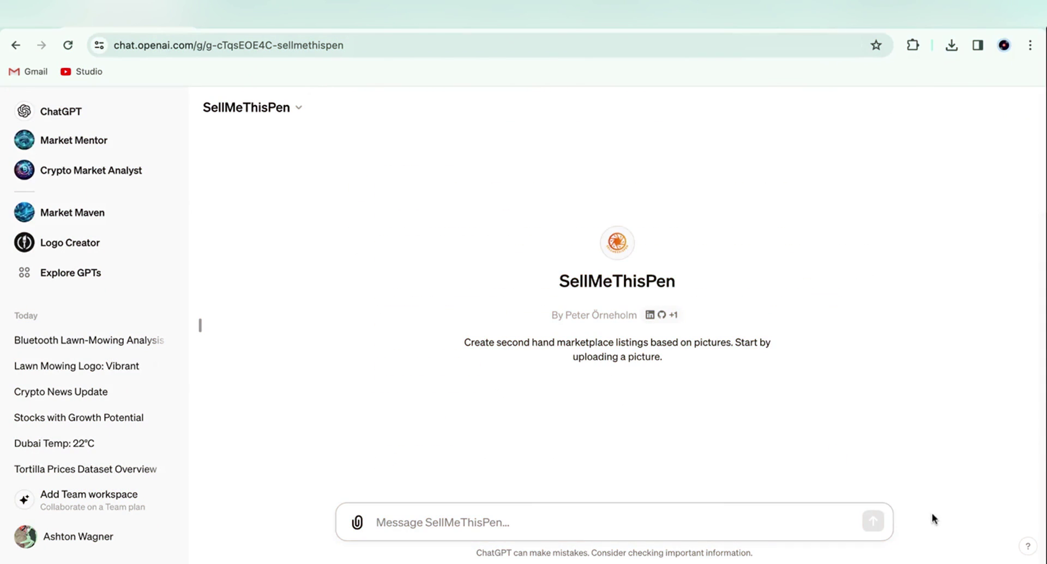
- Submit a pasted picture of the sneaker to SellMeThisPen for a second-hand marketplace listing
{"action": "key", "text": "ctrl+v"}
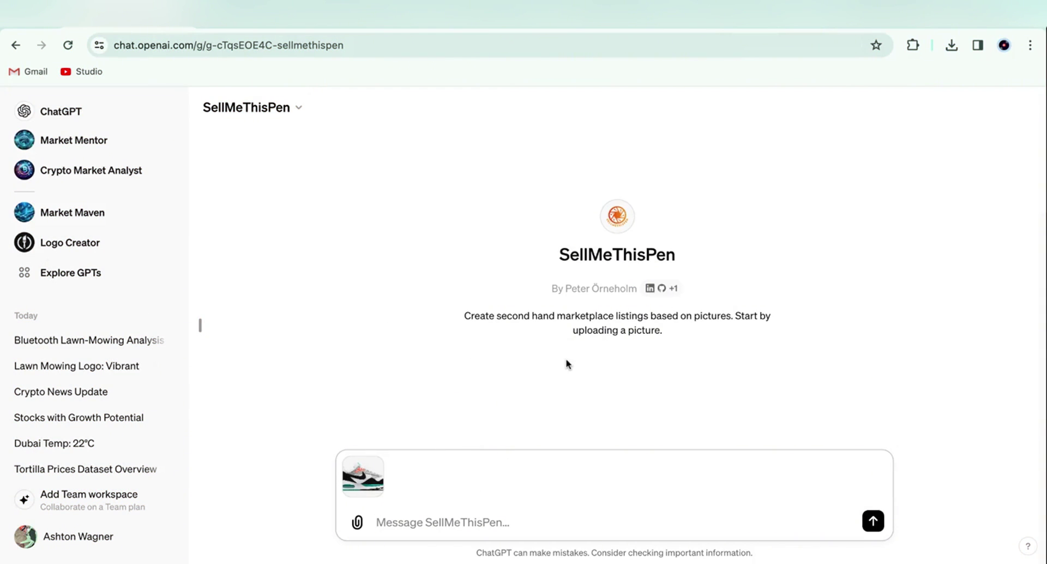
{"action": "key", "text": "Return"}
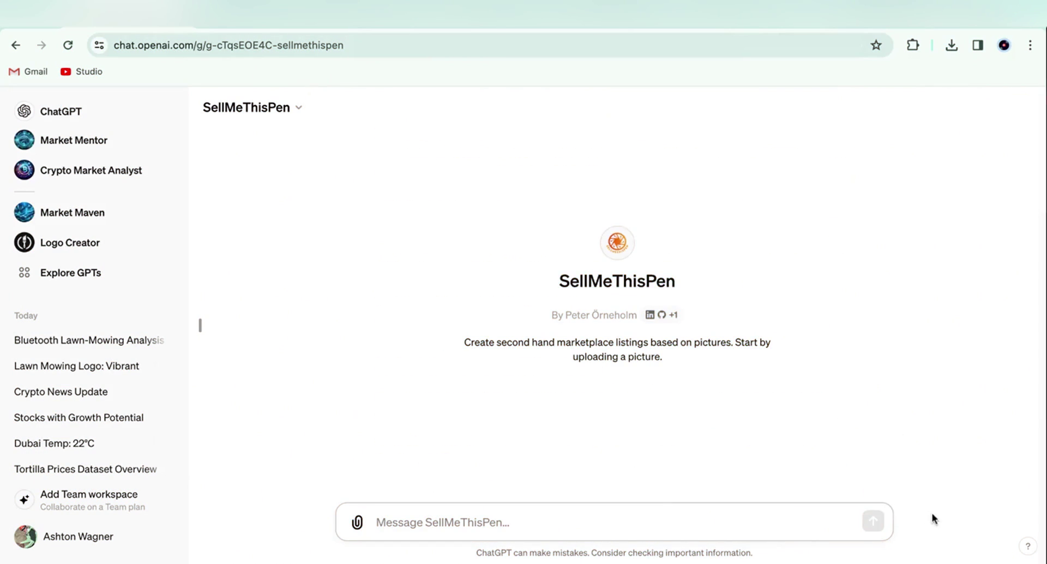
{"action": "key", "text": "ctrl+v"}
{"action": "key", "text": "Return"}
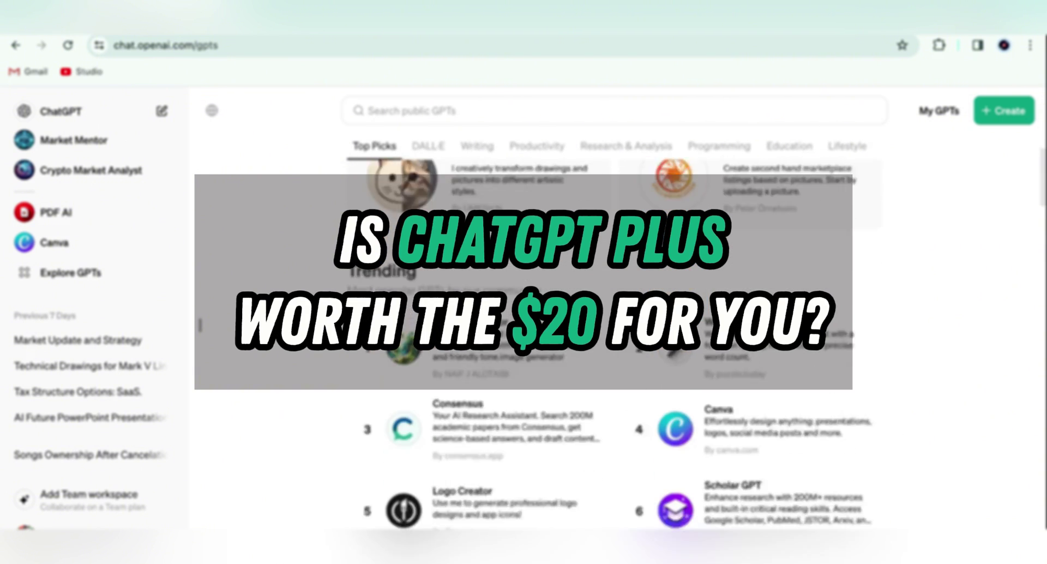
{"action": "scroll", "coordinate": [622, 339], "scroll_direction": "down", "scroll_amount": 5}
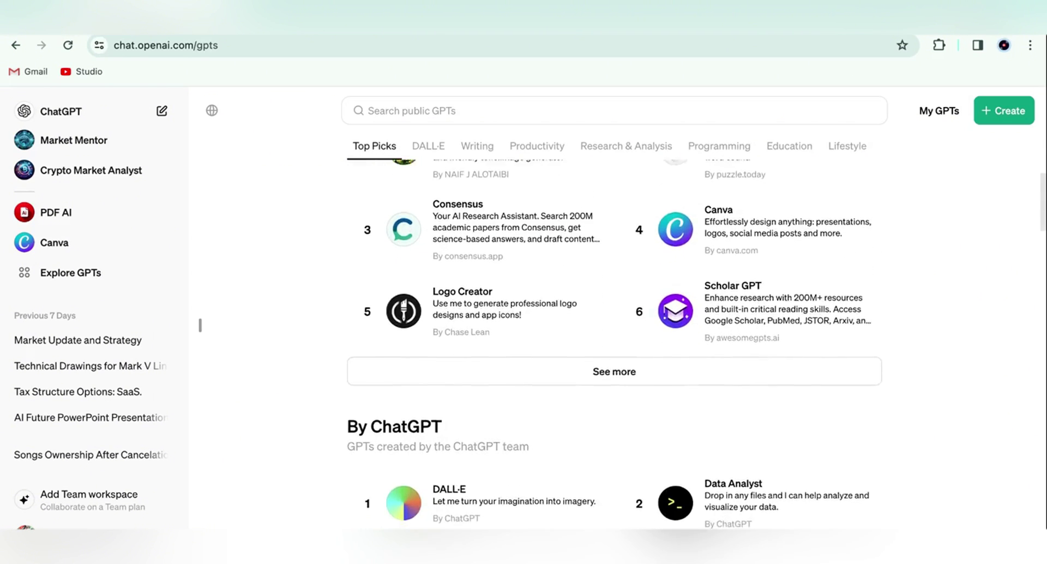